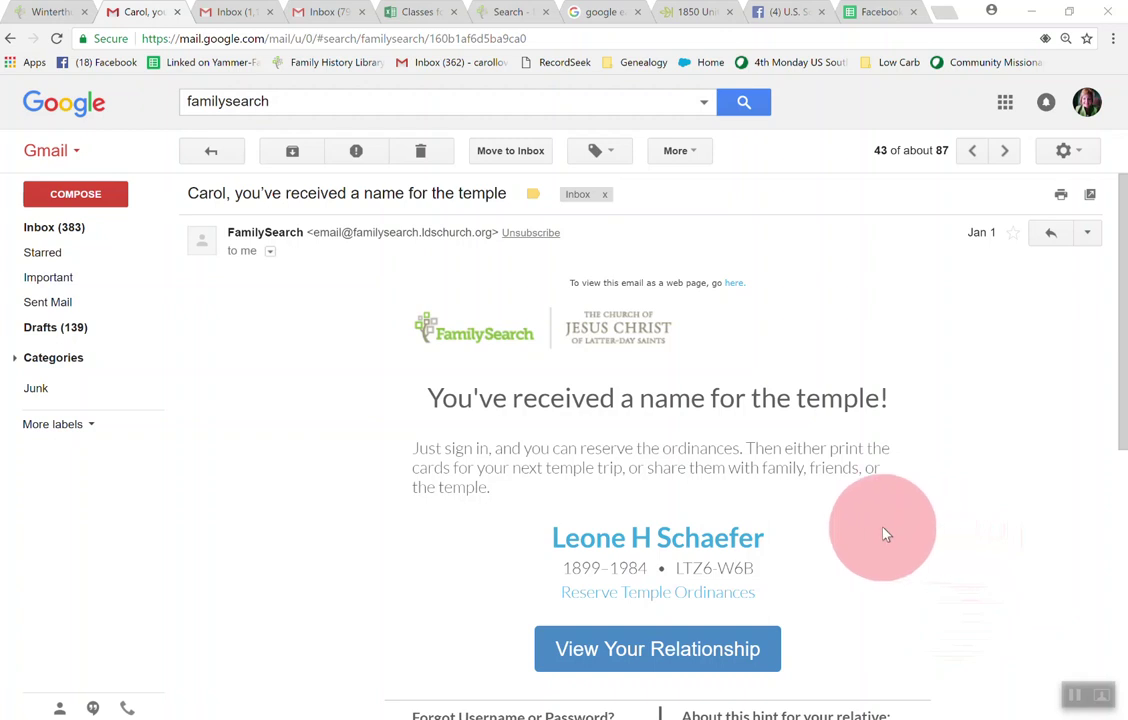
# Step: Open the featured ancestor's link in the temple-name email and sign in to FamilySearch with the prefilled account credentials
pyautogui.click(672, 542)
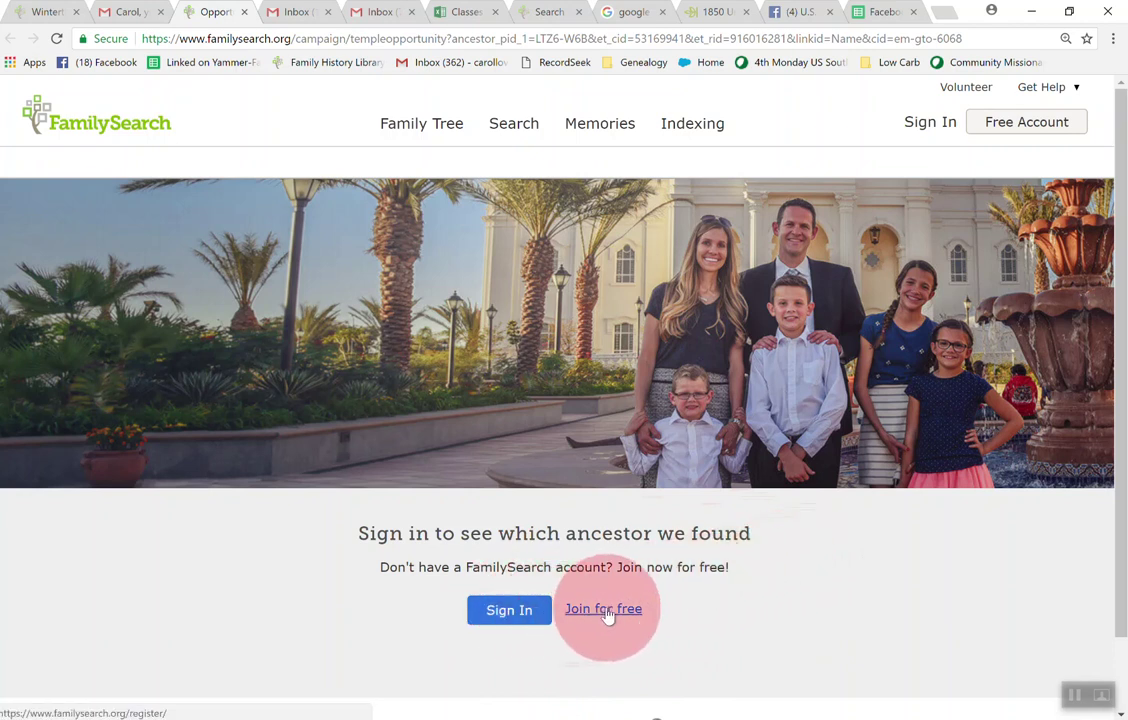
pyautogui.click(509, 612)
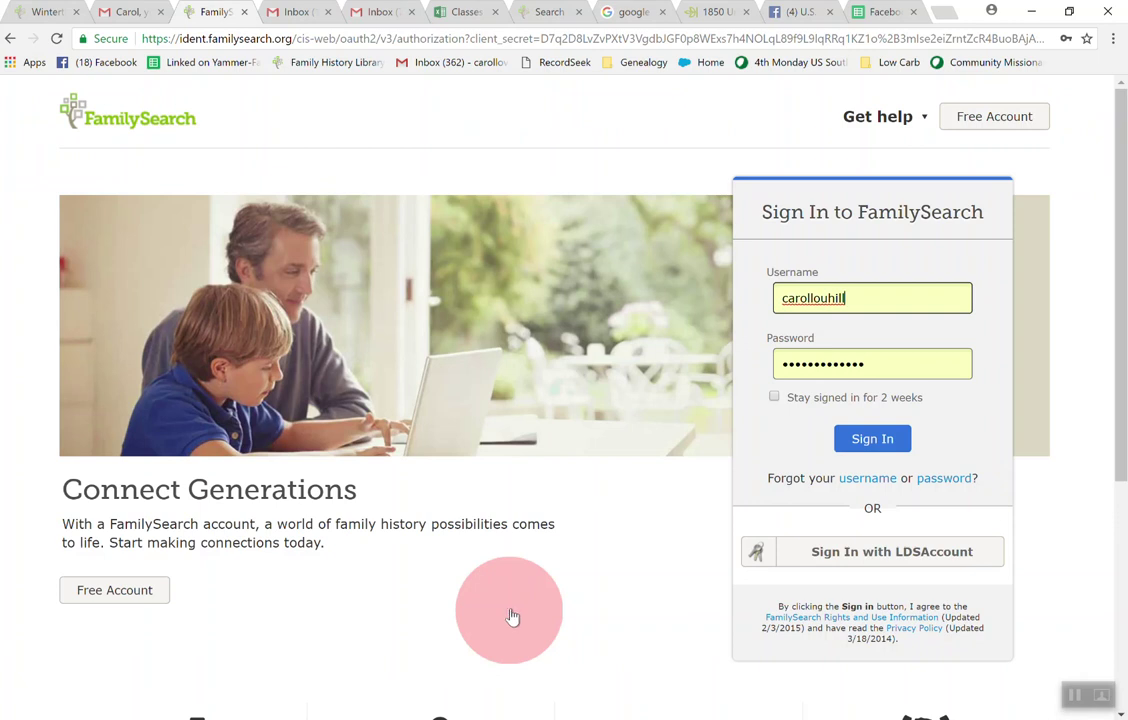
pyautogui.click(874, 288)
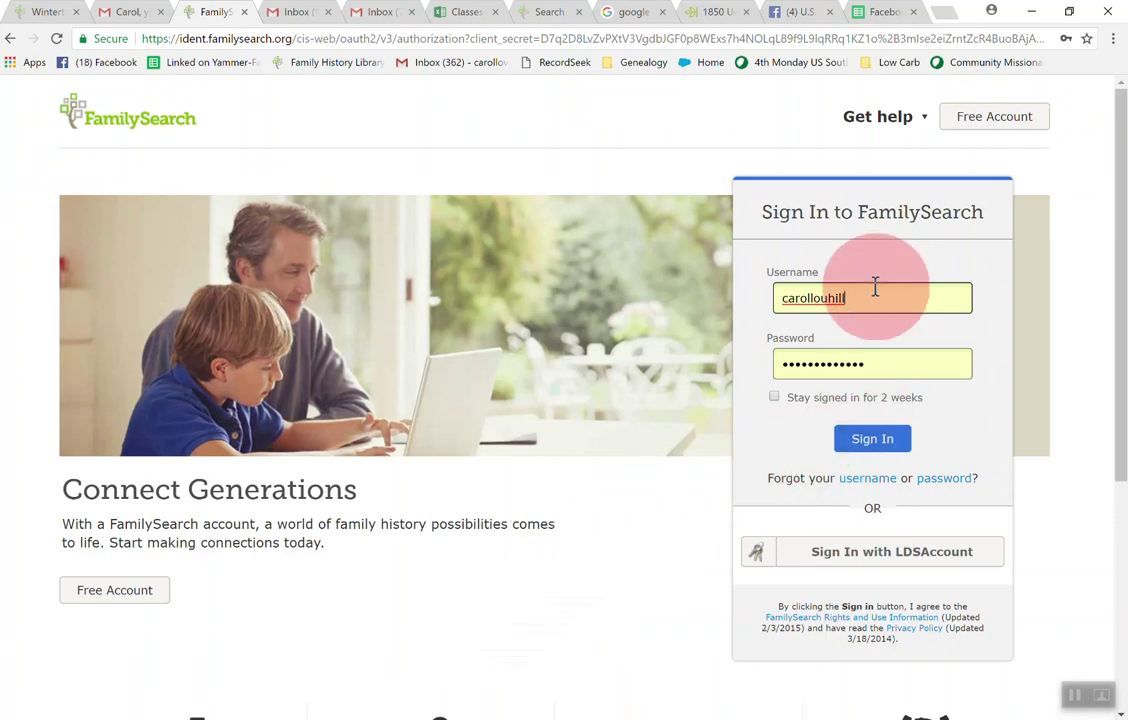
pyautogui.click(874, 440)
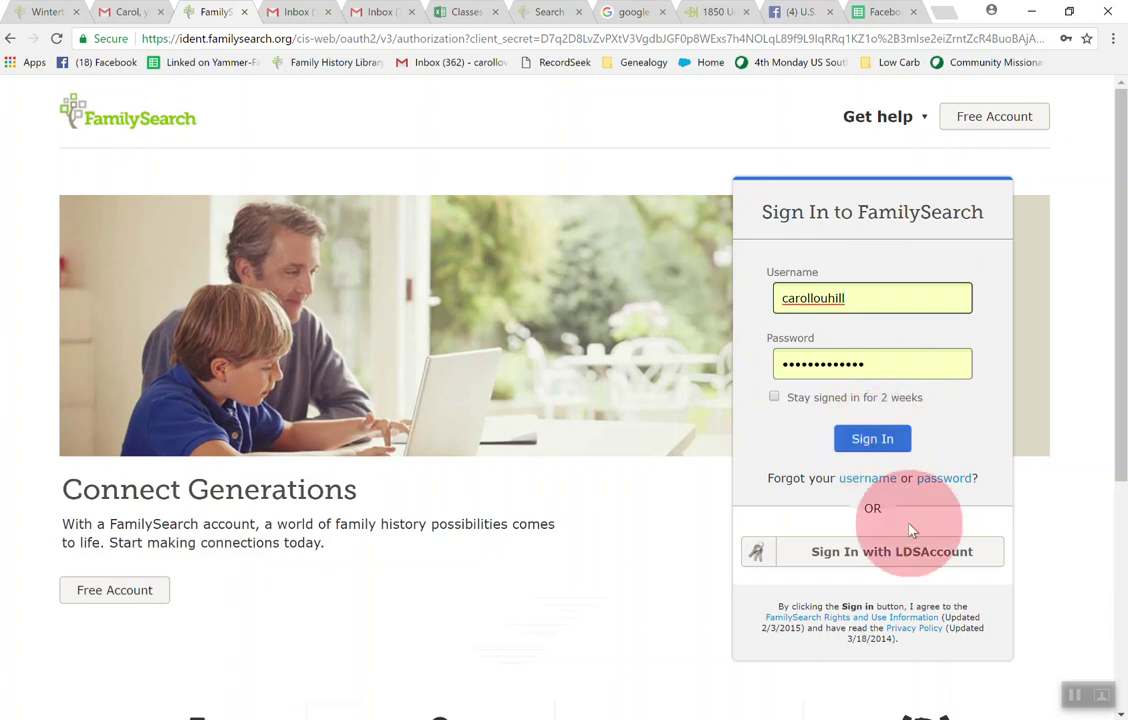
pyautogui.click(870, 438)
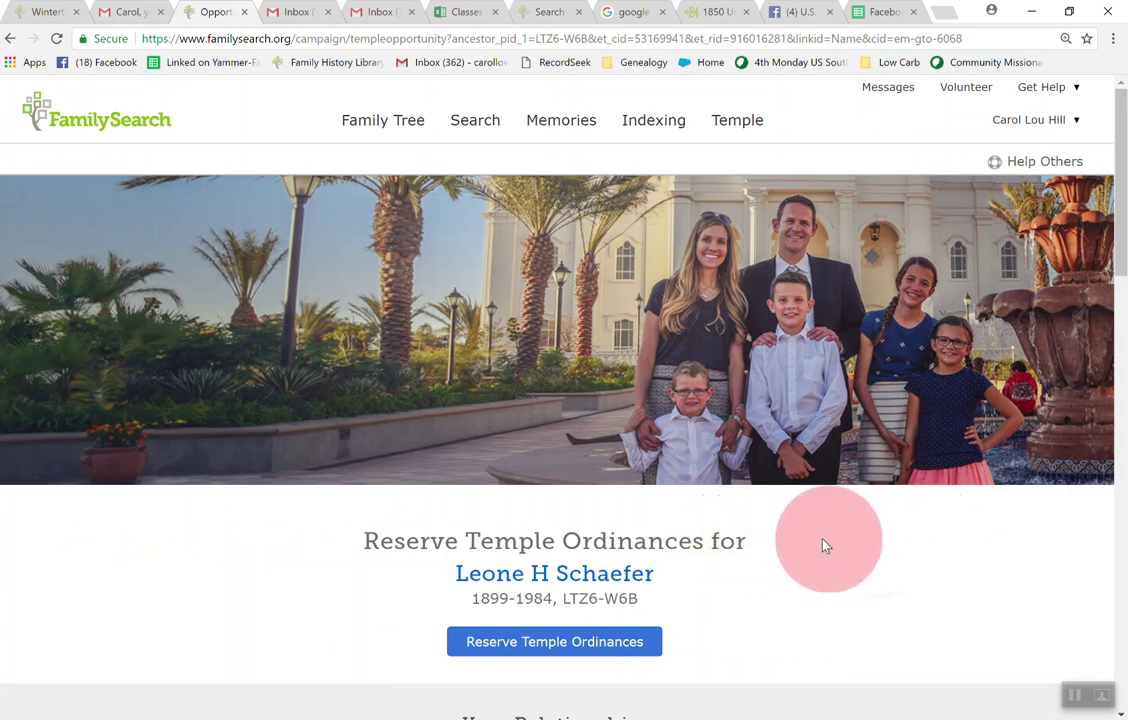
# Step: Show the ancestor's summary card on the Reserve Temple Ordinances page and open the full person page from it
pyautogui.scroll(-1, 585, 578)
pyautogui.rightClick(586, 576)
pyautogui.click(888, 371)
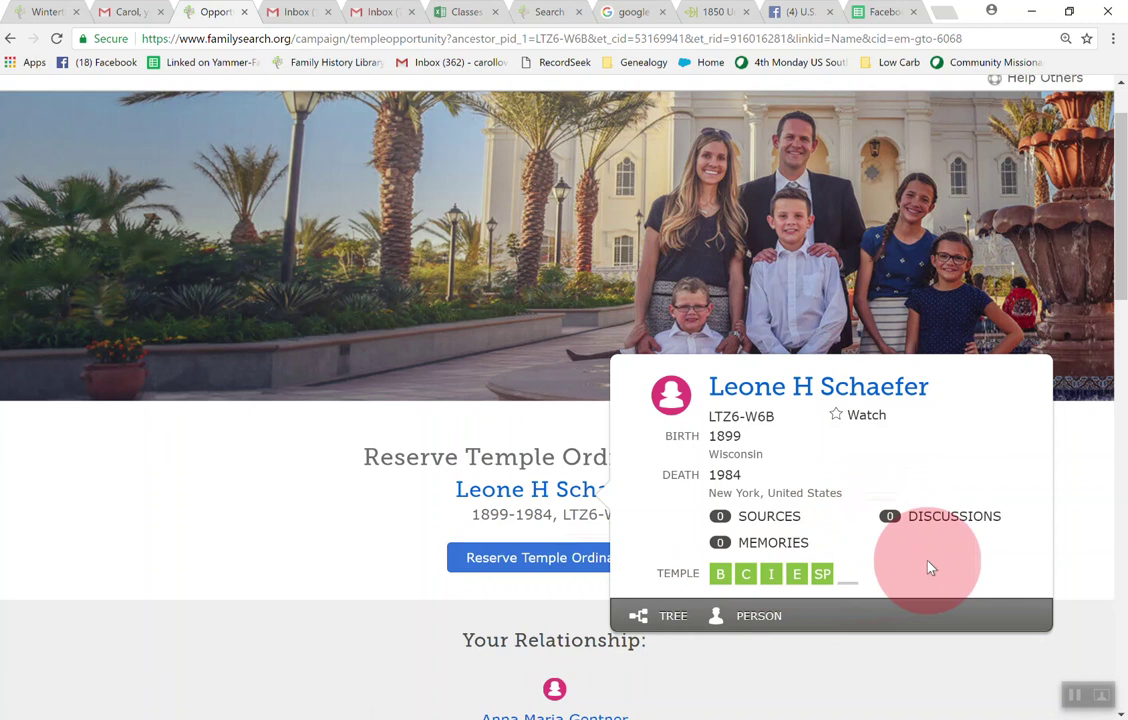
pyautogui.click(757, 617)
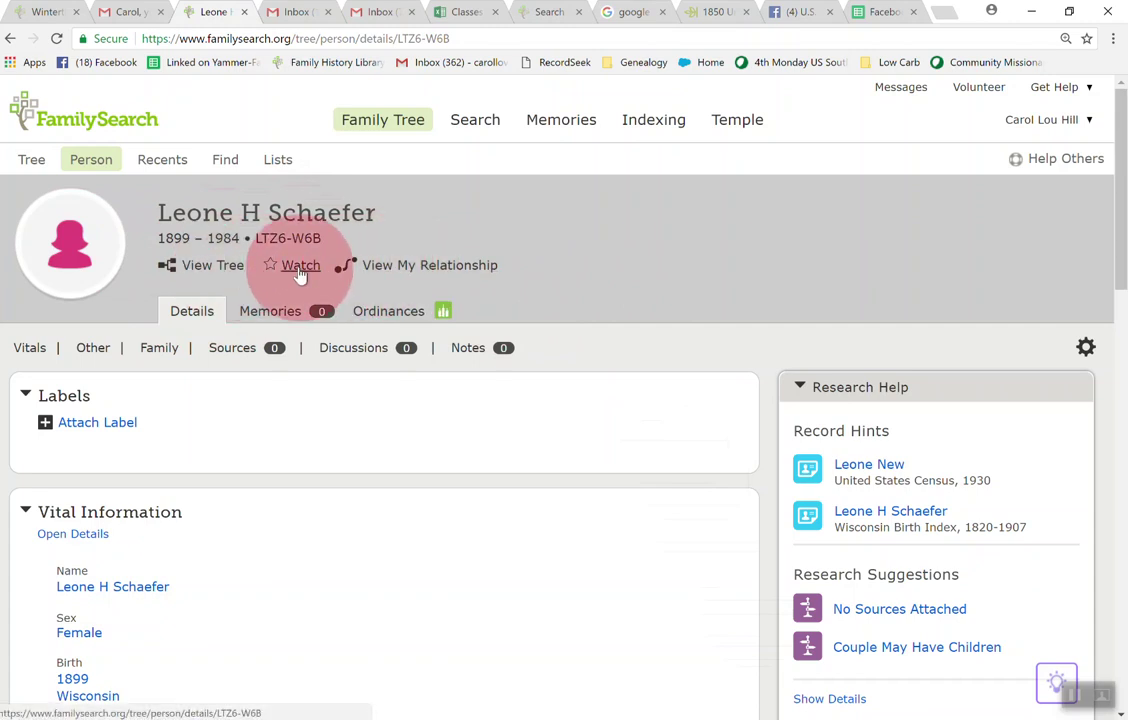
# Step: View the relationship chart to the ancestor, trace both descent lines up to the shared ancestors and back down, and close it
pyautogui.click(405, 272)
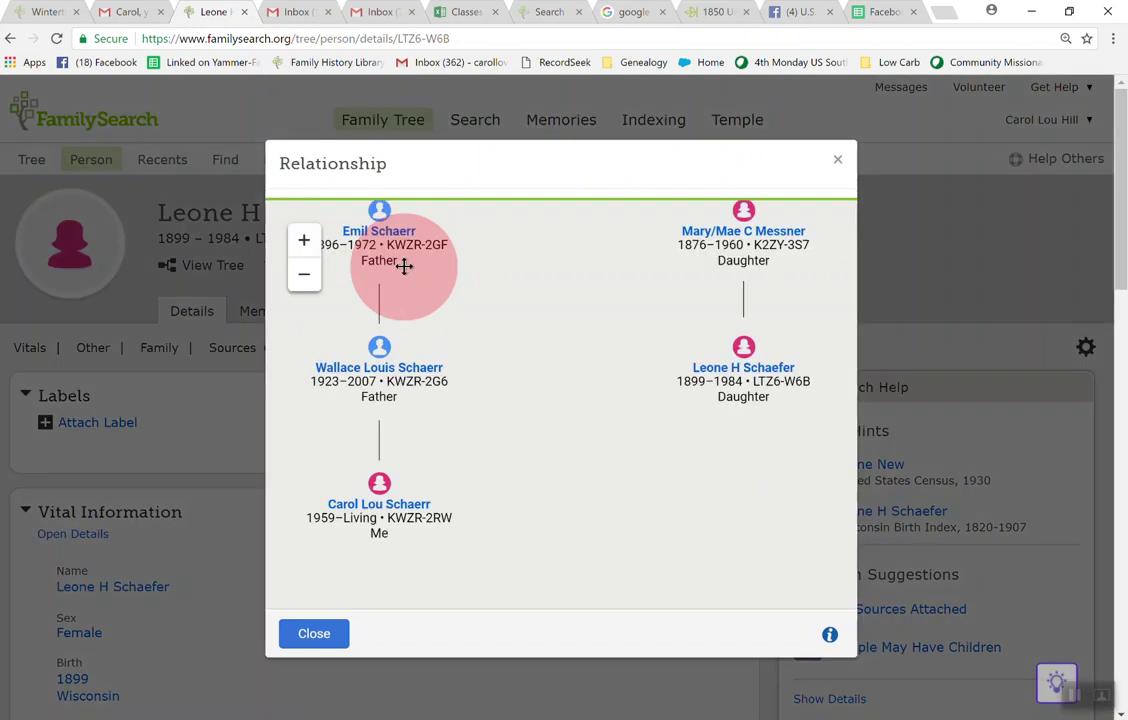
pyautogui.scroll(-2, 554, 408)
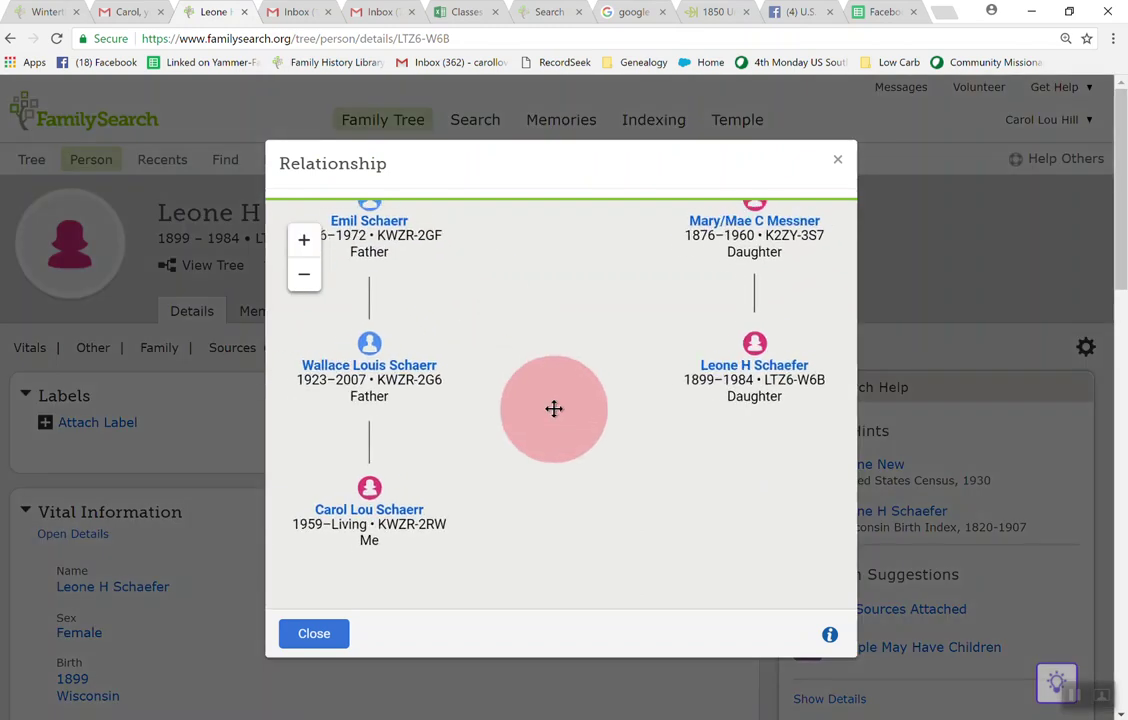
pyautogui.moveTo(585, 311)
pyautogui.mouseDown()
pyautogui.moveTo(590, 371)
pyautogui.moveTo(551, 549)
pyautogui.mouseUp()
pyautogui.moveTo(556, 415); pyautogui.dragTo(556, 516)
pyautogui.moveTo(570, 262); pyautogui.dragTo(577, 511)
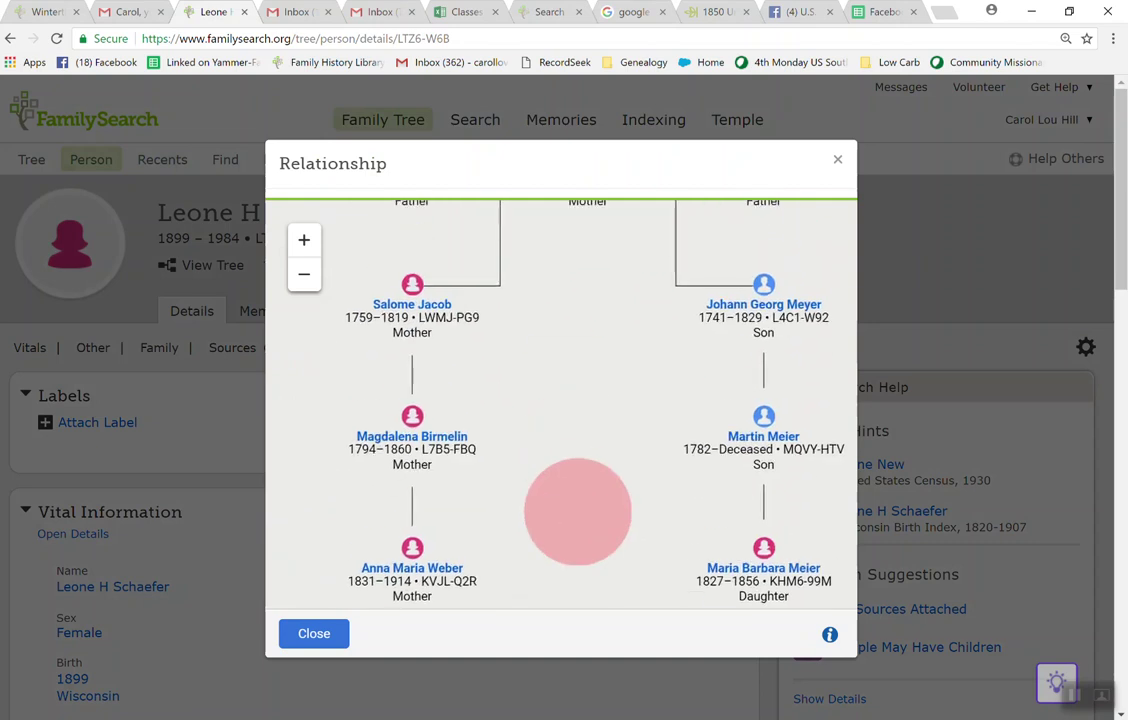
pyautogui.moveTo(565, 350)
pyautogui.mouseDown()
pyautogui.moveTo(565, 477)
pyautogui.moveTo(592, 285)
pyautogui.mouseUp()
pyautogui.moveTo(564, 446); pyautogui.dragTo(567, 325)
pyautogui.moveTo(565, 470); pyautogui.dragTo(563, 340)
pyautogui.moveTo(560, 500); pyautogui.dragTo(549, 347)
pyautogui.moveTo(549, 470)
pyautogui.mouseDown()
pyautogui.moveTo(549, 358)
pyautogui.moveTo(557, 376)
pyautogui.mouseUp()
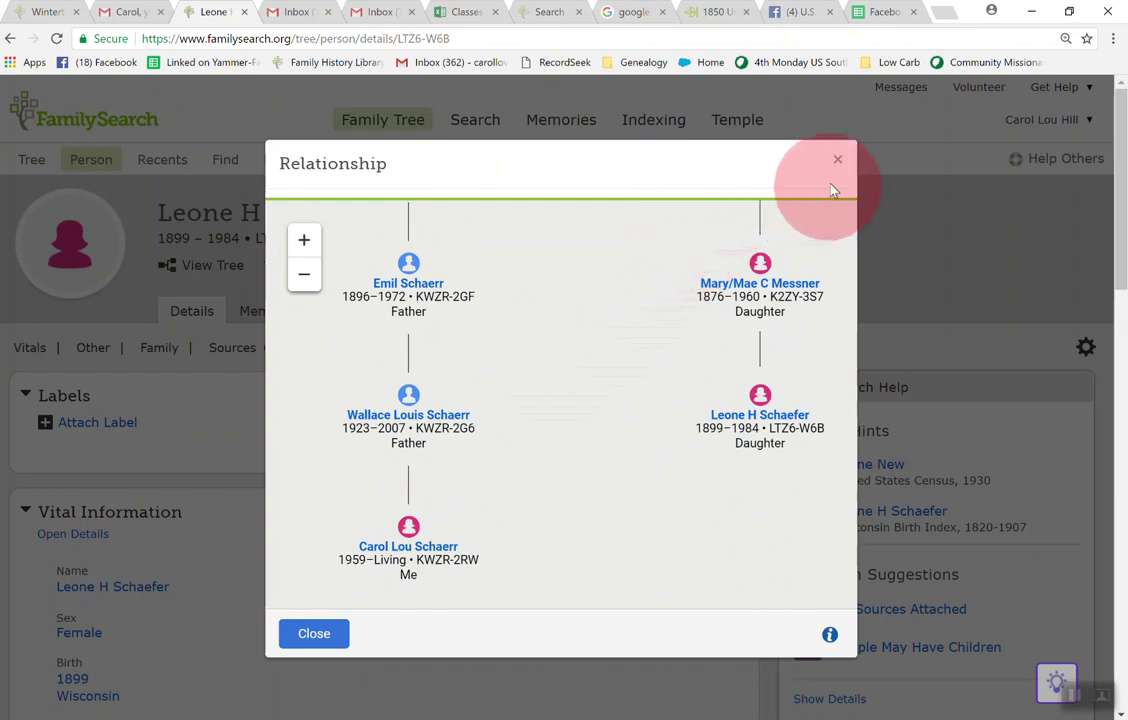
pyautogui.click(839, 162)
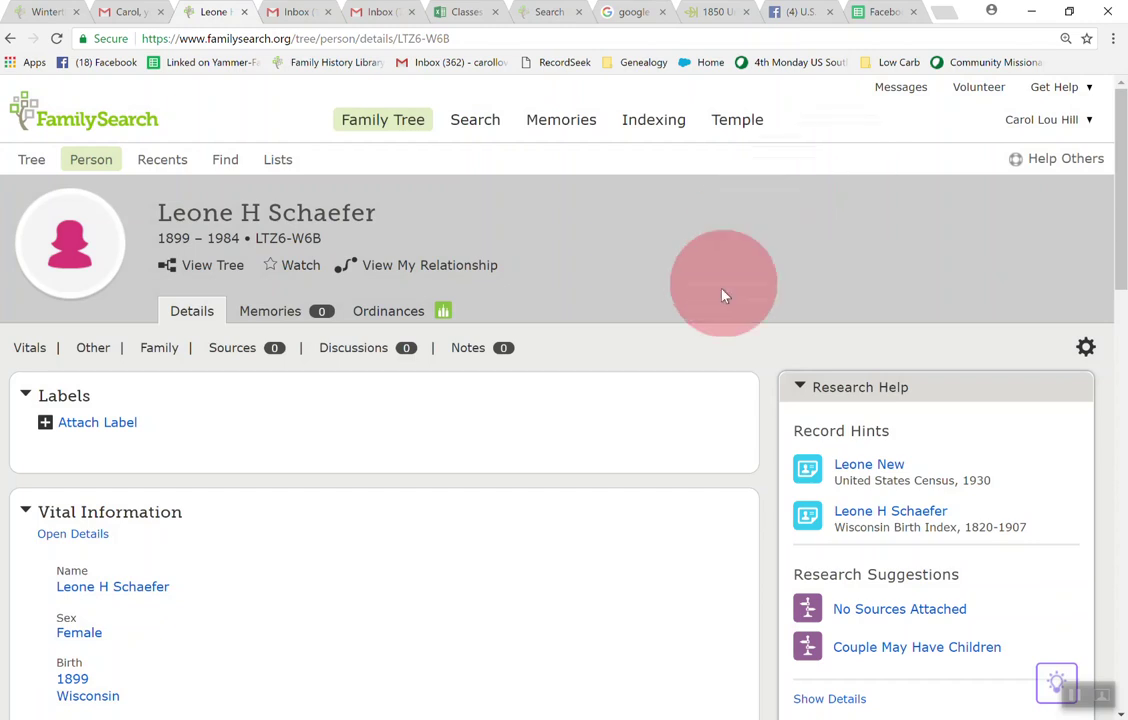
# Step: Review the ancestor's vital information and family members, and check the temple ordinances on the spouse's summary card
pyautogui.scroll(-1, 553, 527)
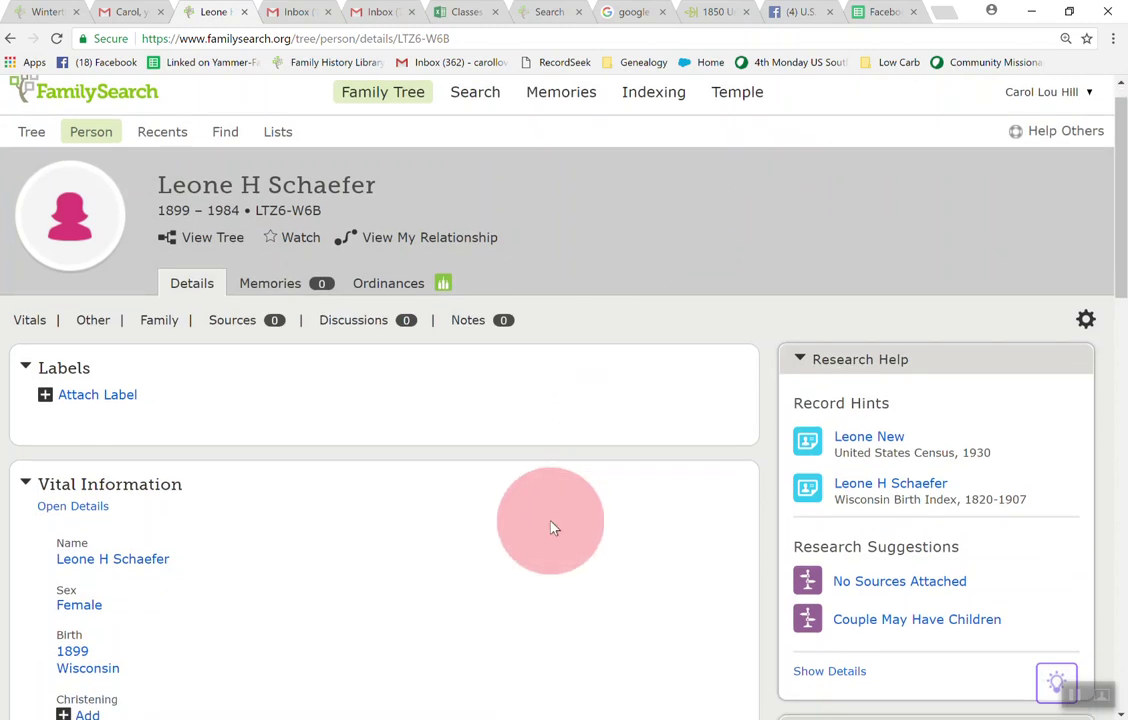
pyautogui.scroll(-2, 553, 527)
pyautogui.scroll(-1, 553, 527)
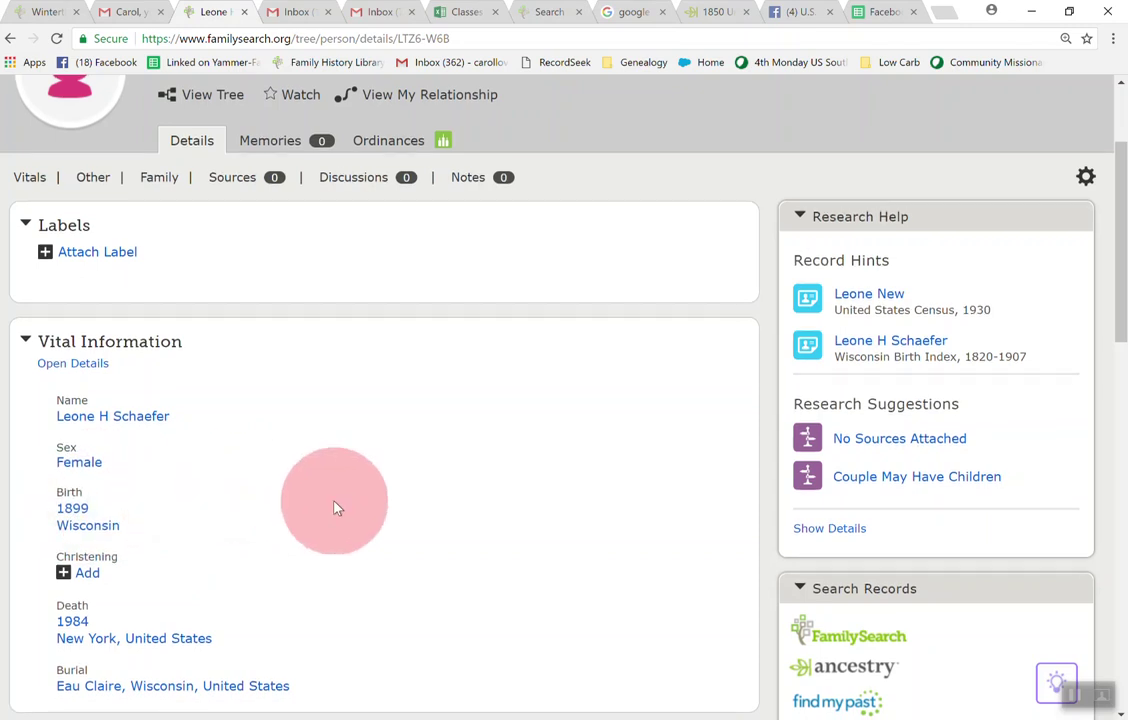
pyautogui.scroll(-2, 335, 508)
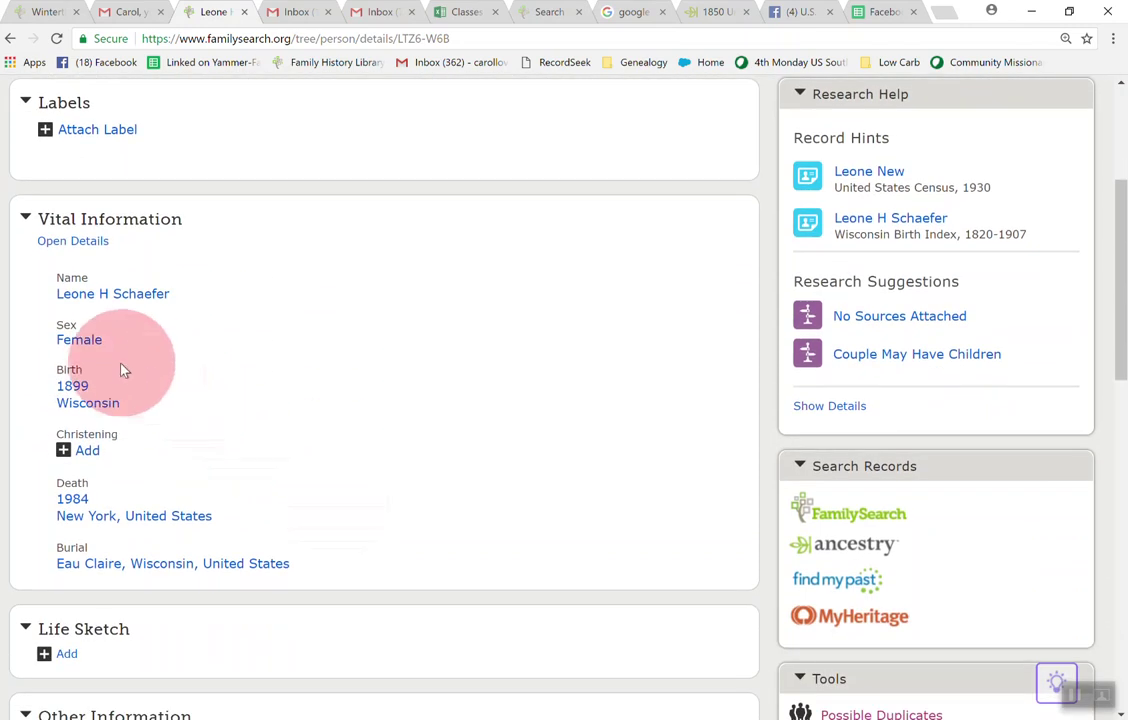
pyautogui.scroll(-3, 352, 472)
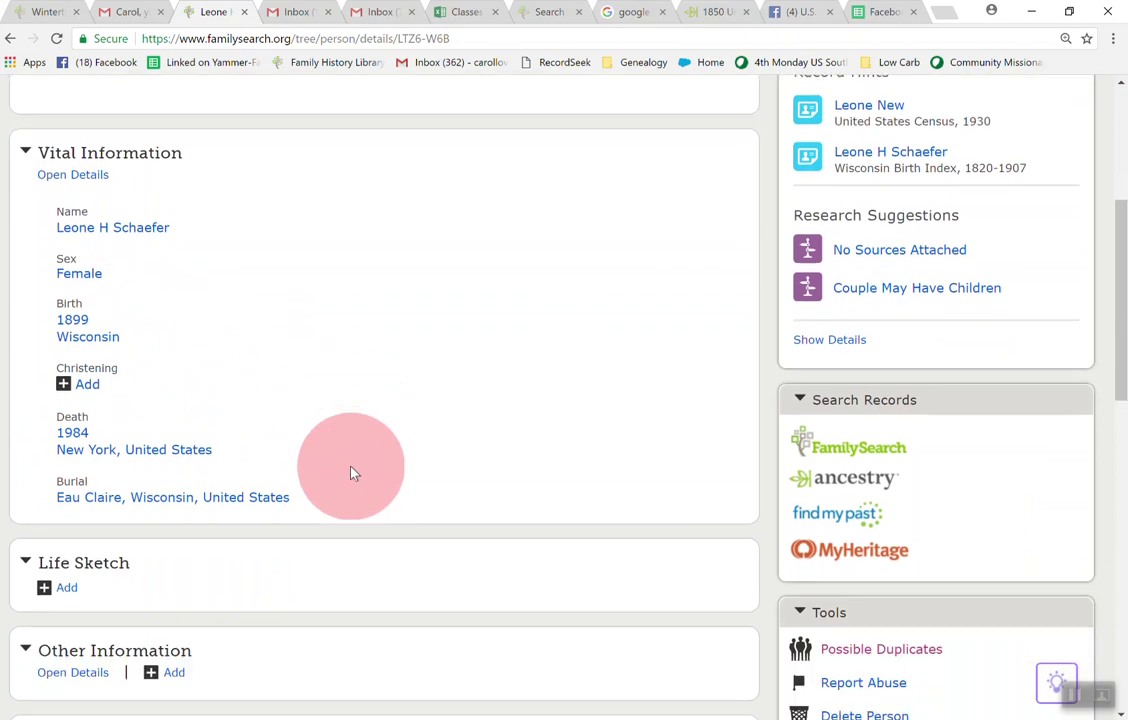
pyautogui.scroll(-5, 352, 472)
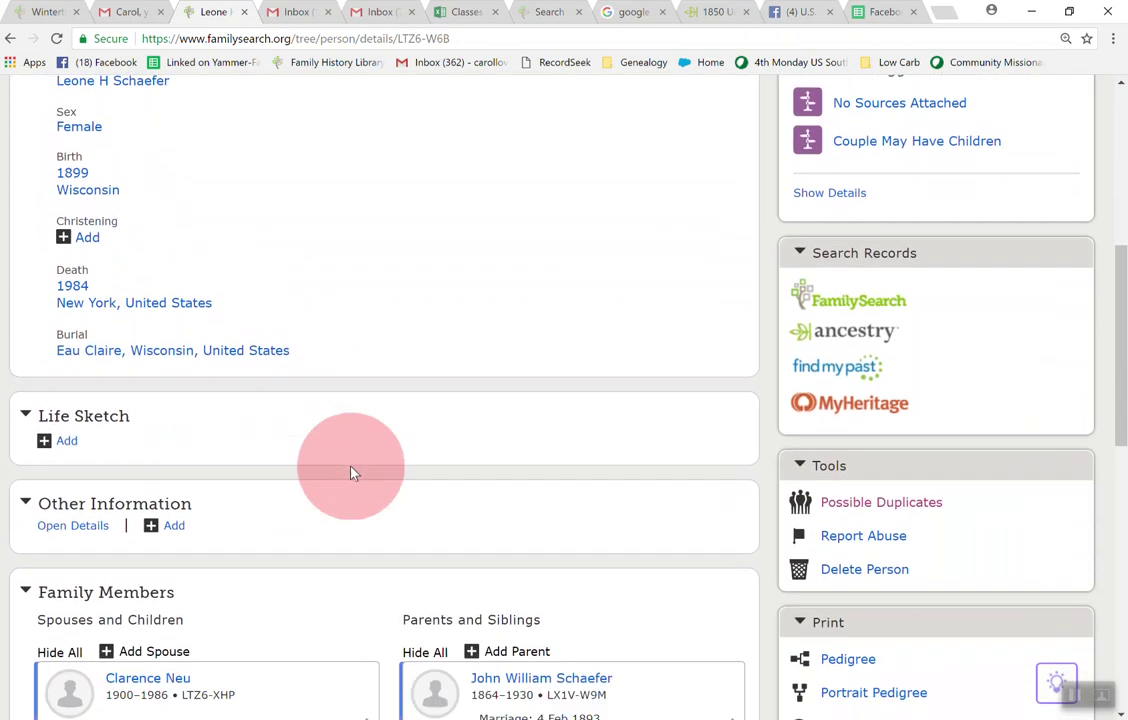
pyautogui.scroll(-1, 352, 472)
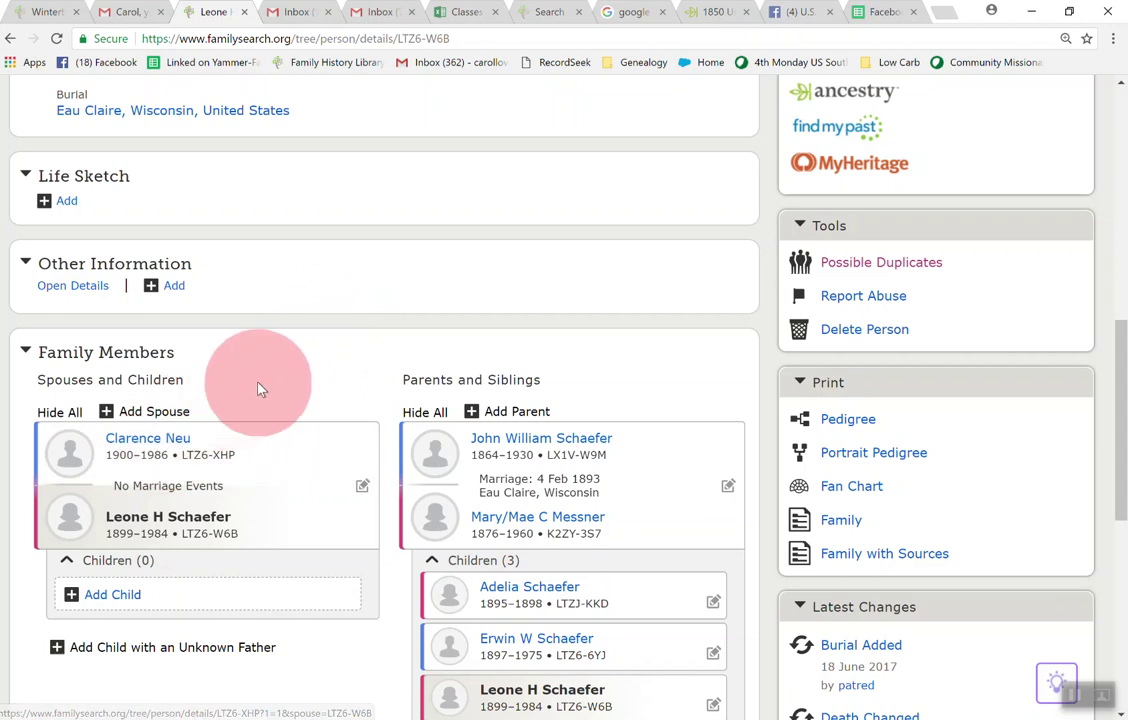
pyautogui.click(155, 440)
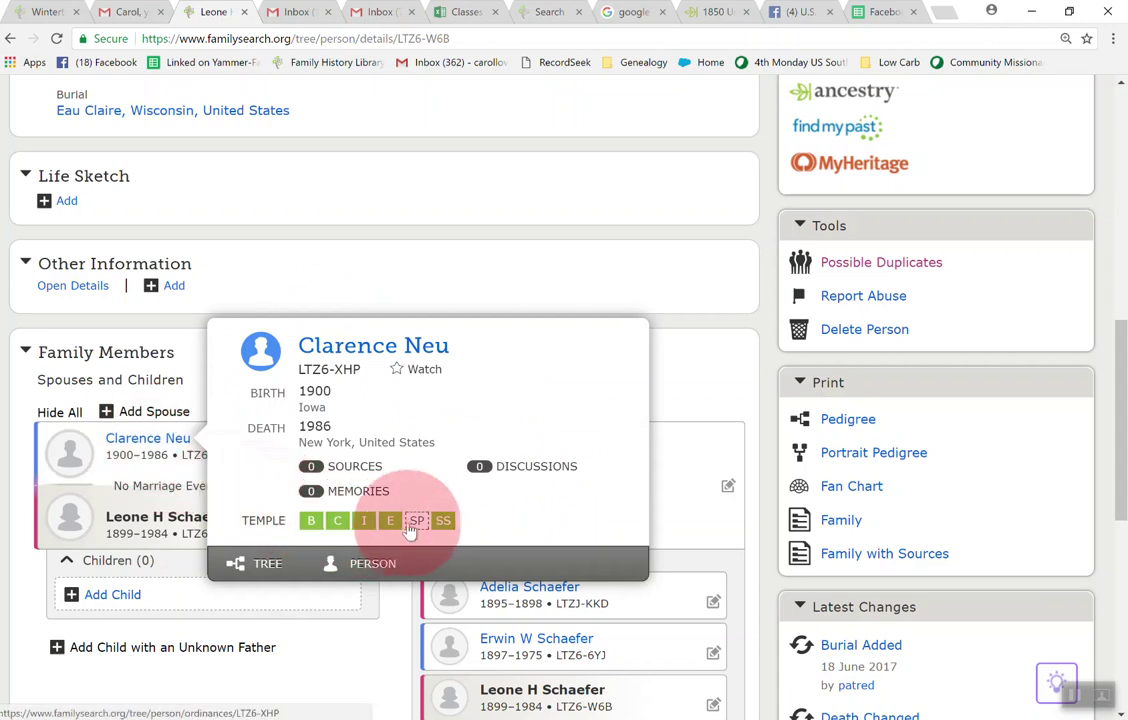
pyautogui.click(333, 271)
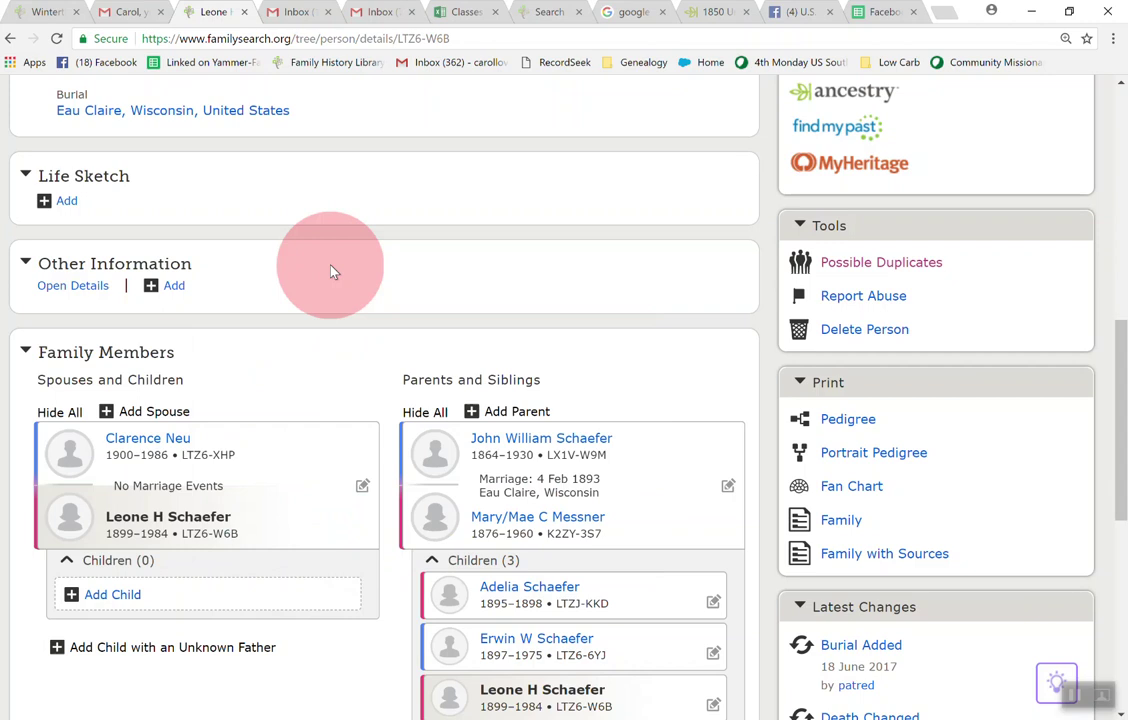
pyautogui.tripleClick(333, 271)
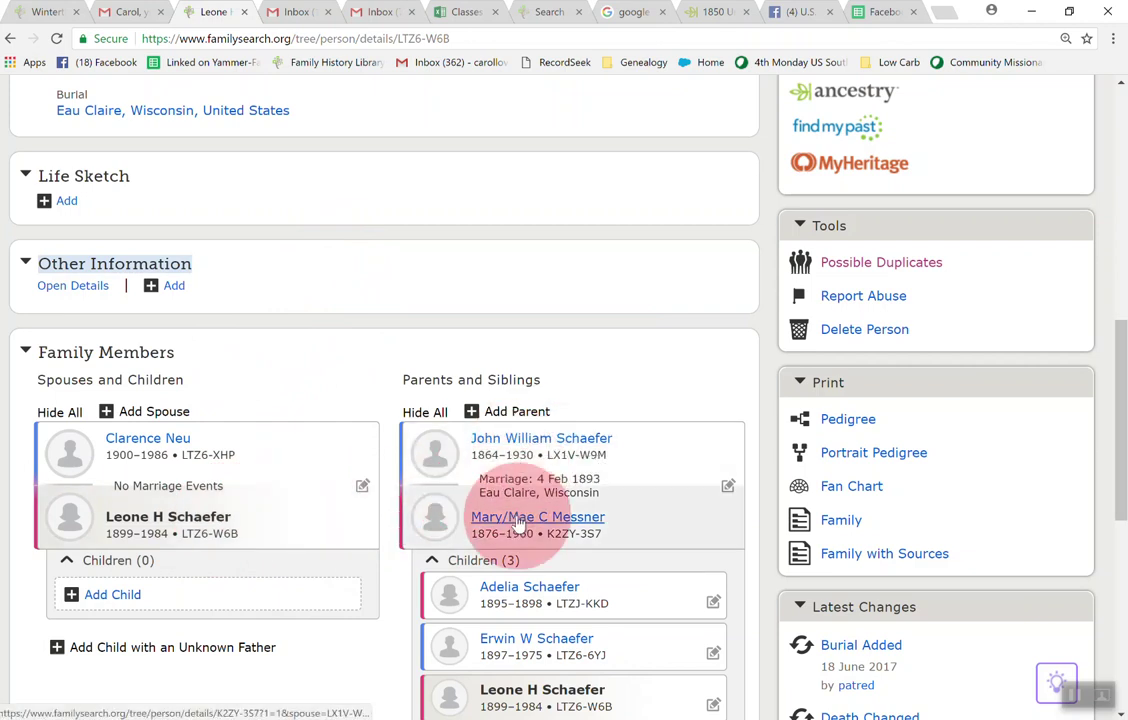
# Step: Look over the parents and siblings, sources, discussions and notes on the ancestor's person page
pyautogui.scroll(-2, 371, 291)
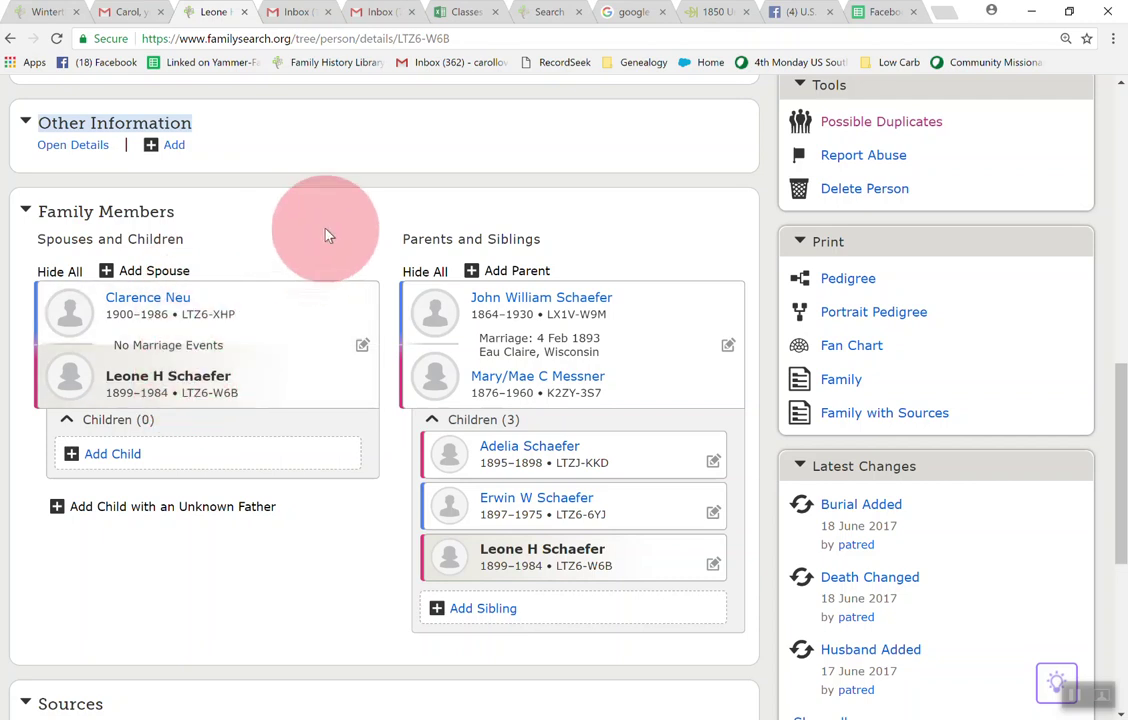
pyautogui.scroll(2, 325, 236)
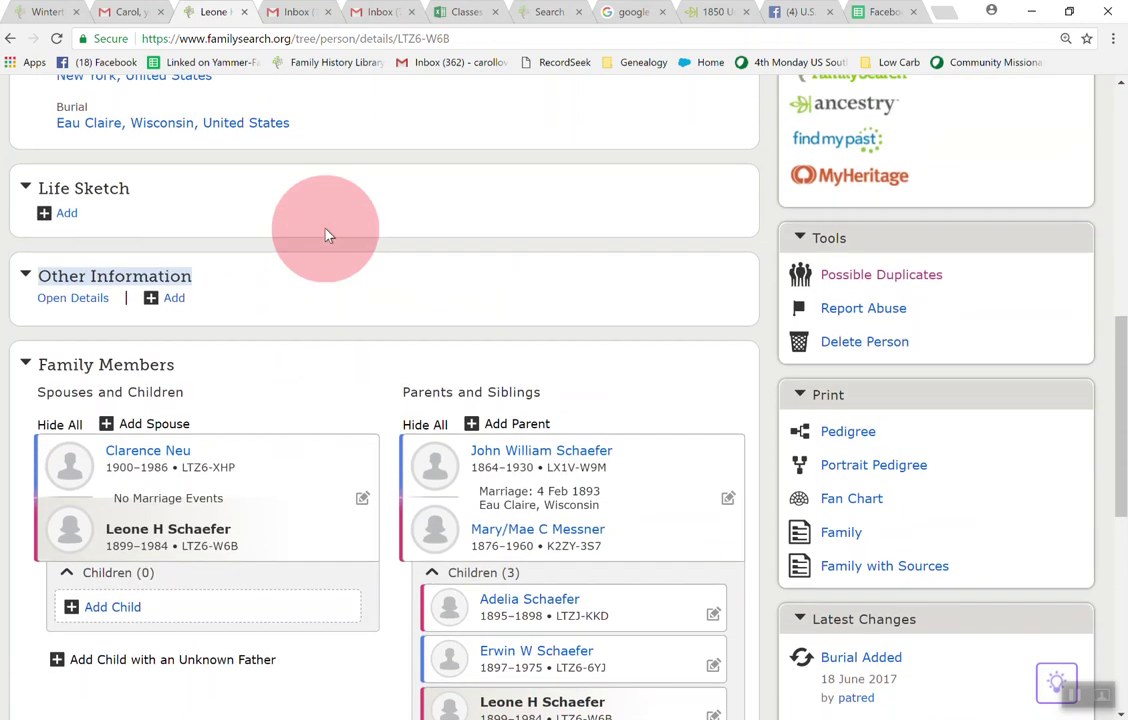
pyautogui.scroll(-5, 325, 236)
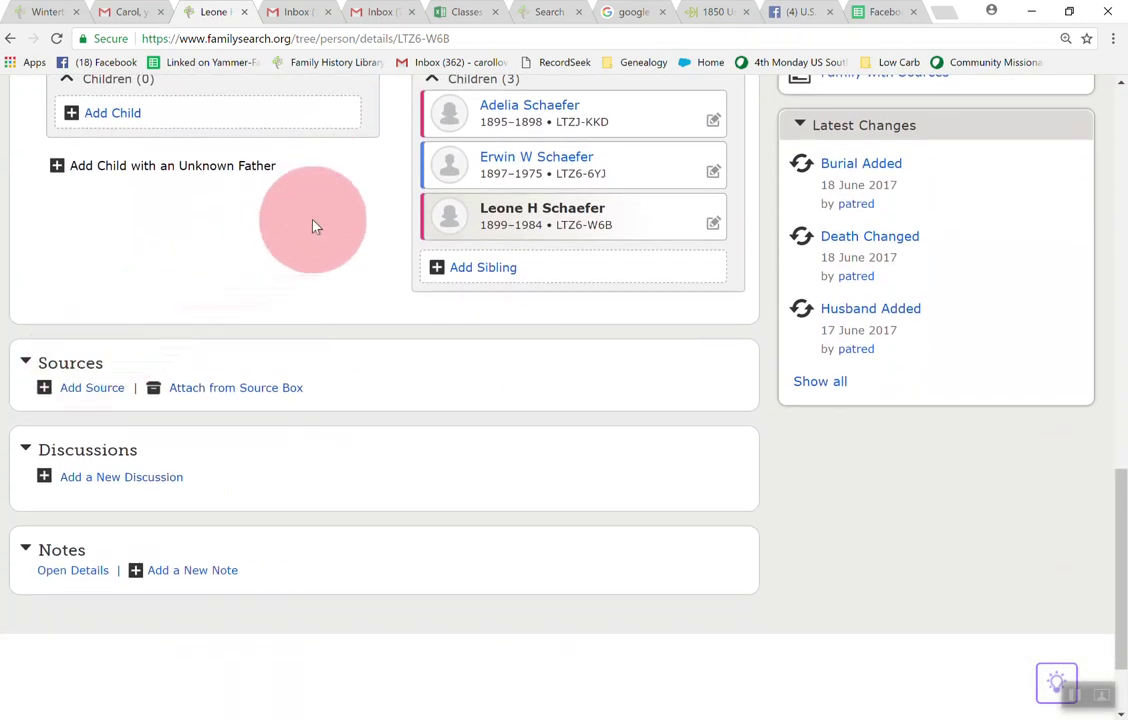
pyautogui.scroll(9, 313, 226)
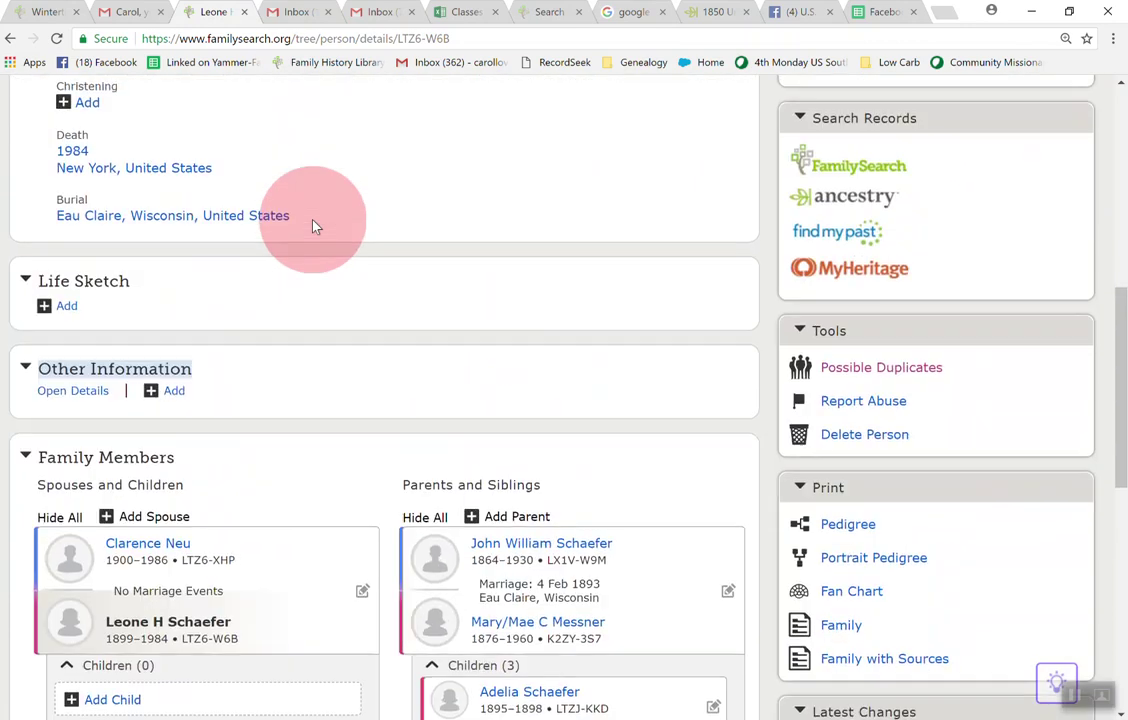
pyautogui.scroll(3, 313, 226)
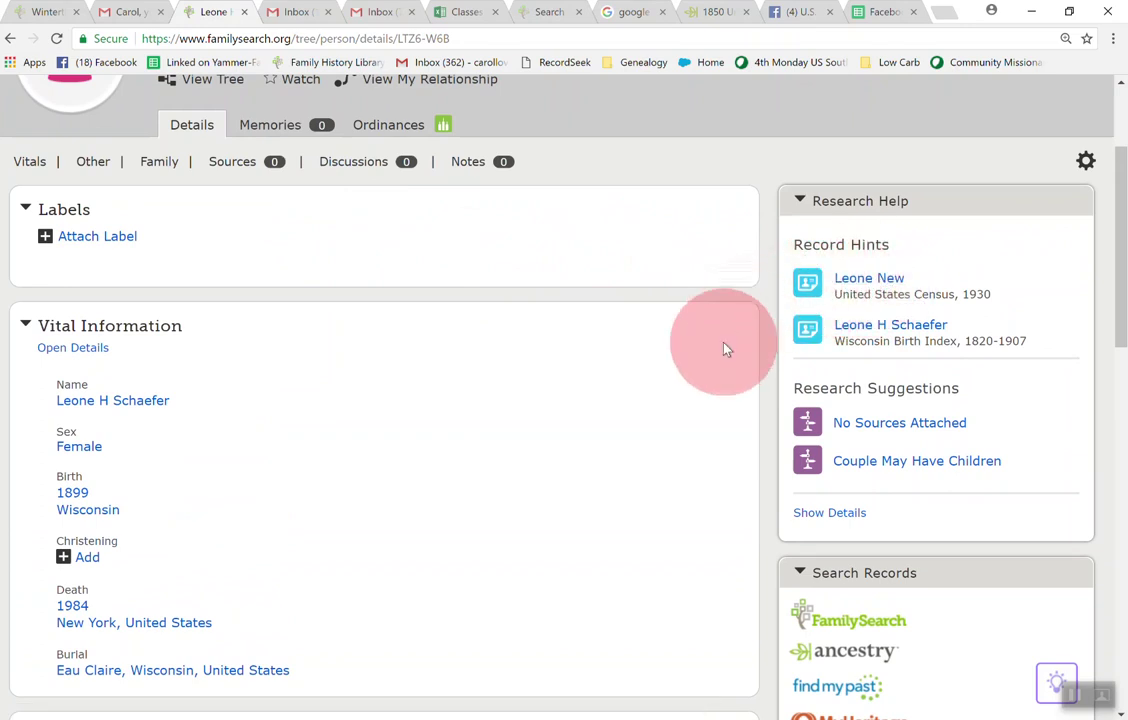
# Step: Preview the Wisconsin Birth Index, 1820-1907 record hint for the ancestor, read its details and citation, and dismiss it
pyautogui.scroll(-1, 727, 349)
pyautogui.scroll(-1, 727, 349)
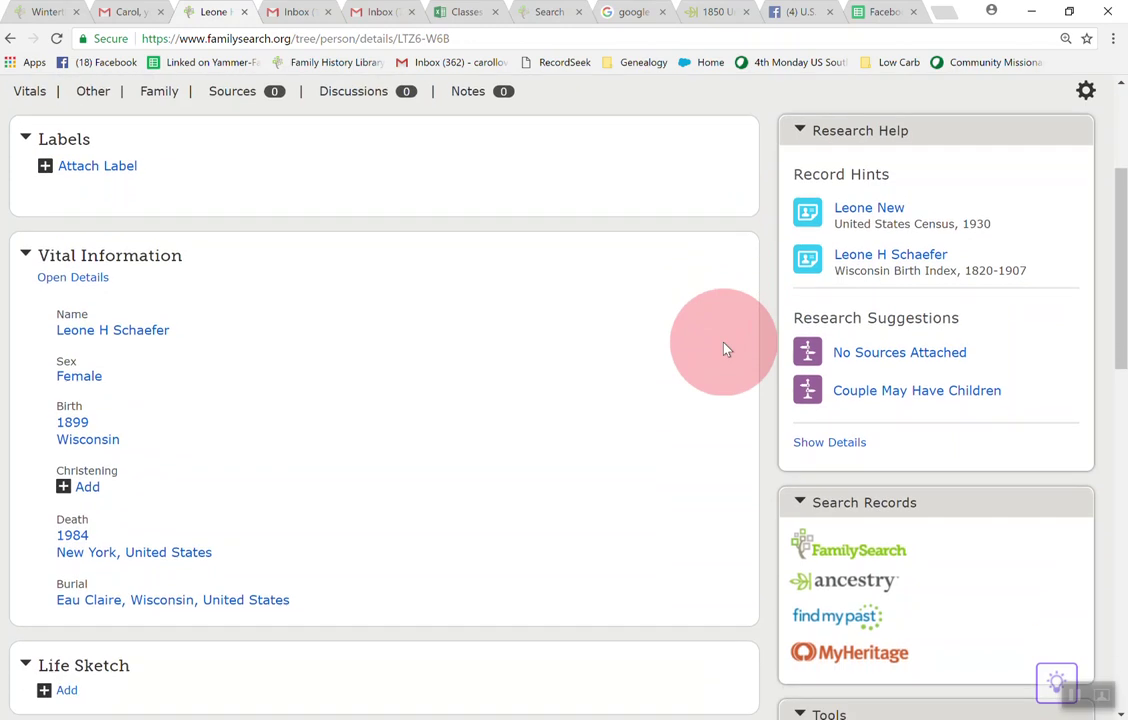
pyautogui.click(887, 257)
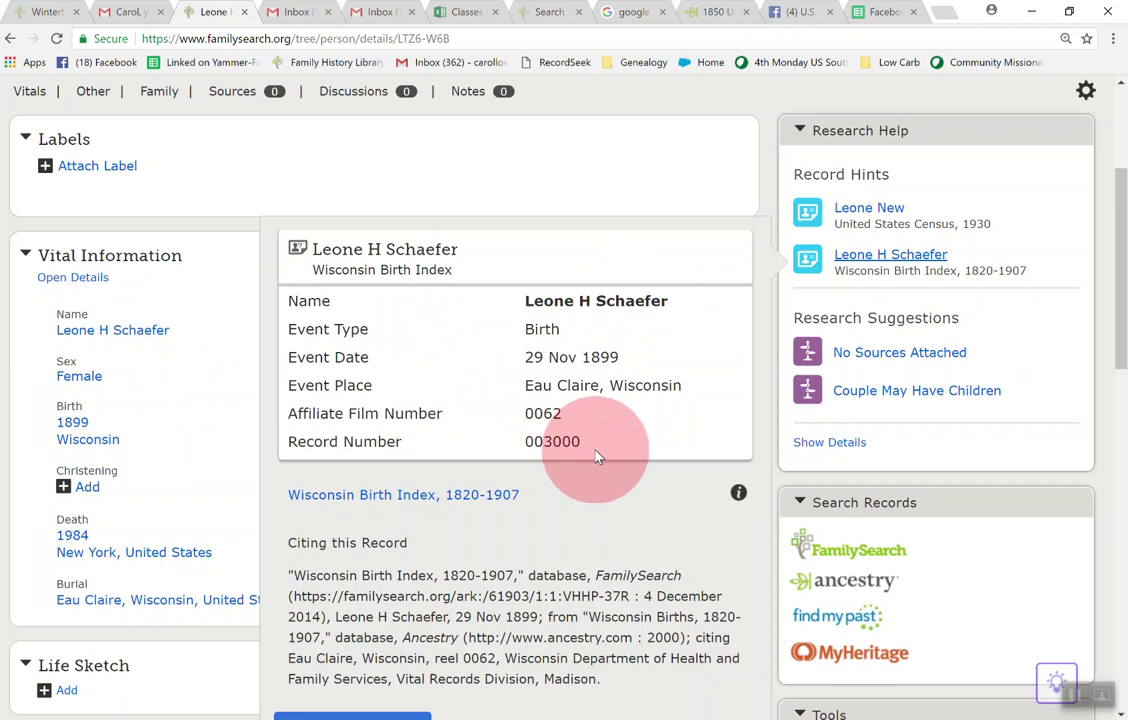
pyautogui.scroll(-2, 590, 345)
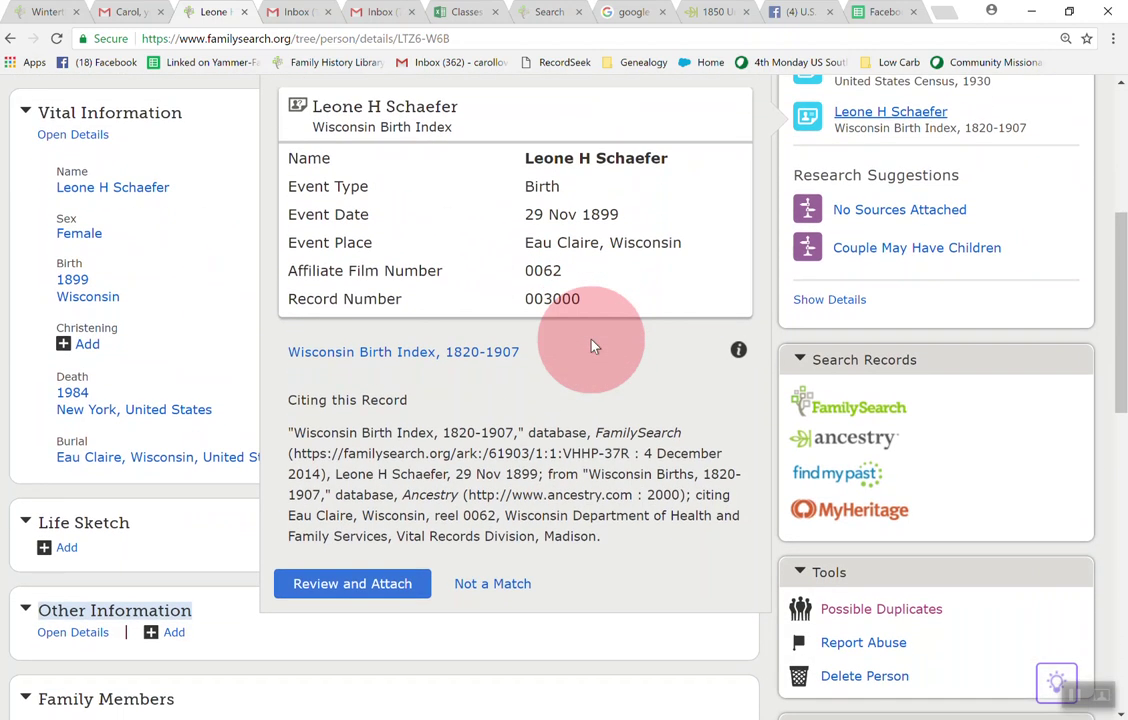
pyautogui.scroll(2, 590, 345)
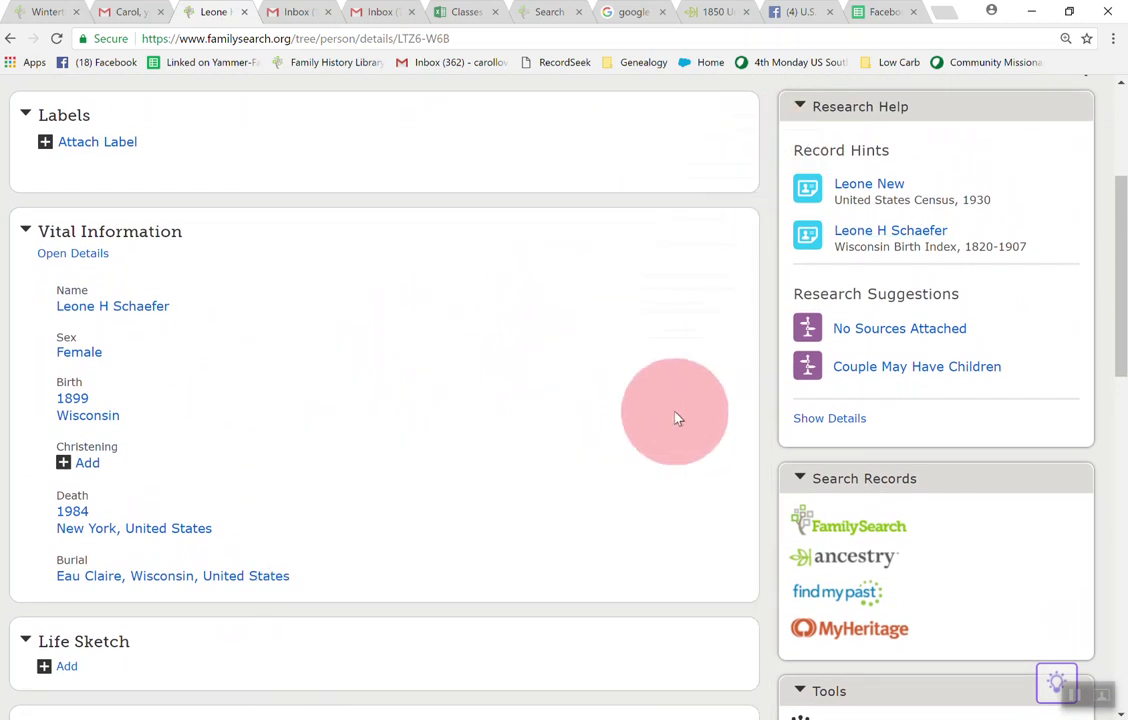
# Step: Search FamilySearch's historical records for the ancestor from the person page and compare the results with the known parents and spouse
pyautogui.scroll(-2, 676, 418)
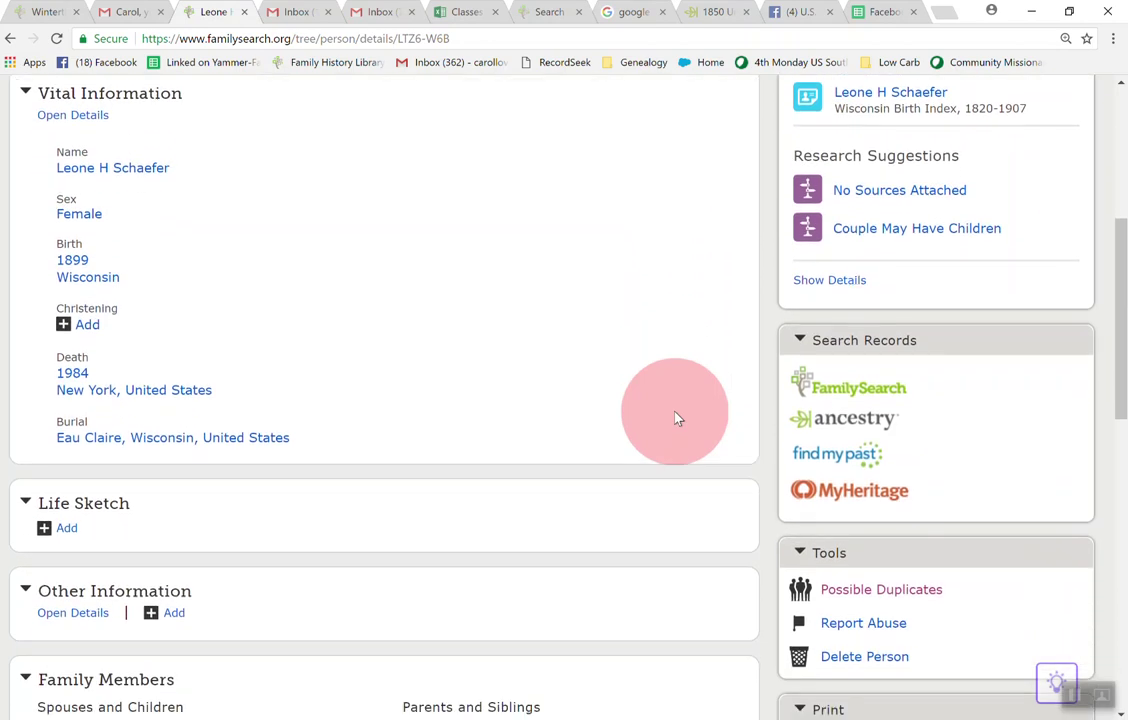
pyautogui.scroll(1, 676, 418)
pyautogui.scroll(-1, 676, 418)
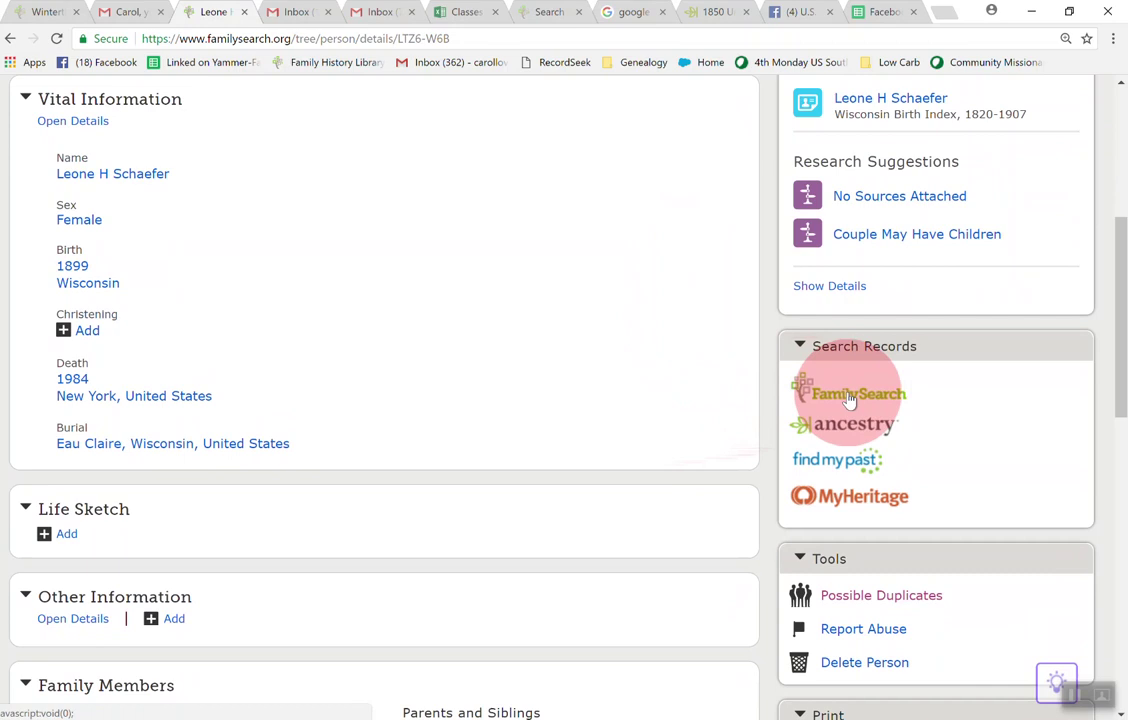
pyautogui.click(849, 398)
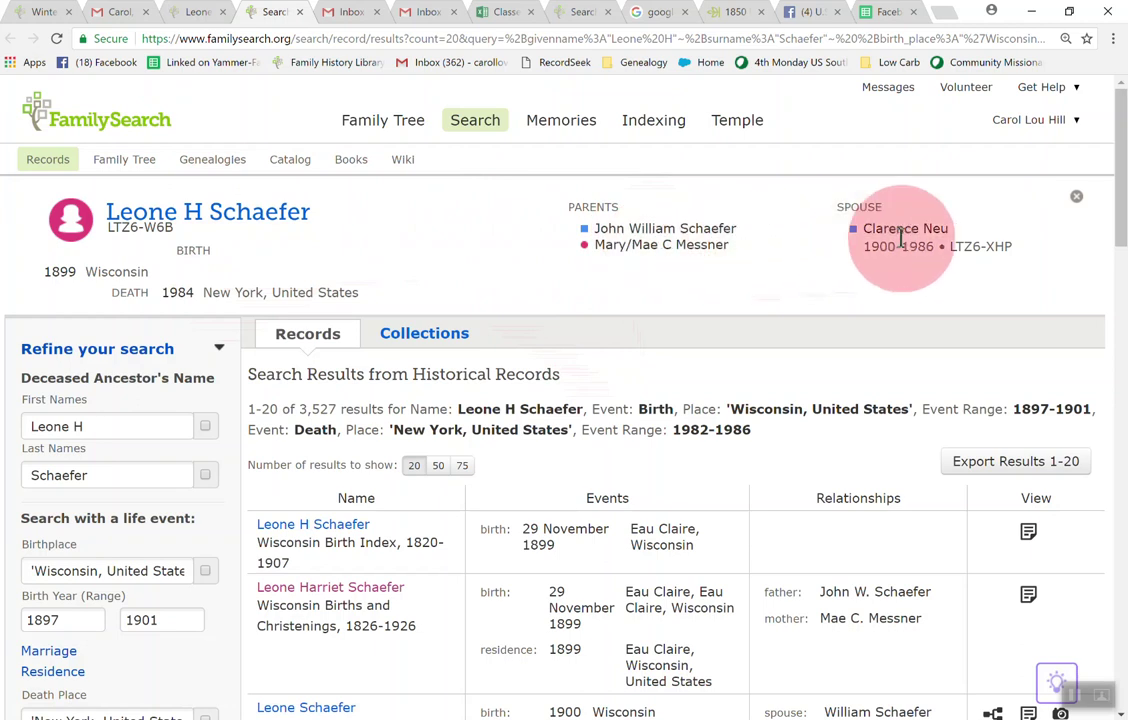
pyautogui.scroll(-1, 472, 250)
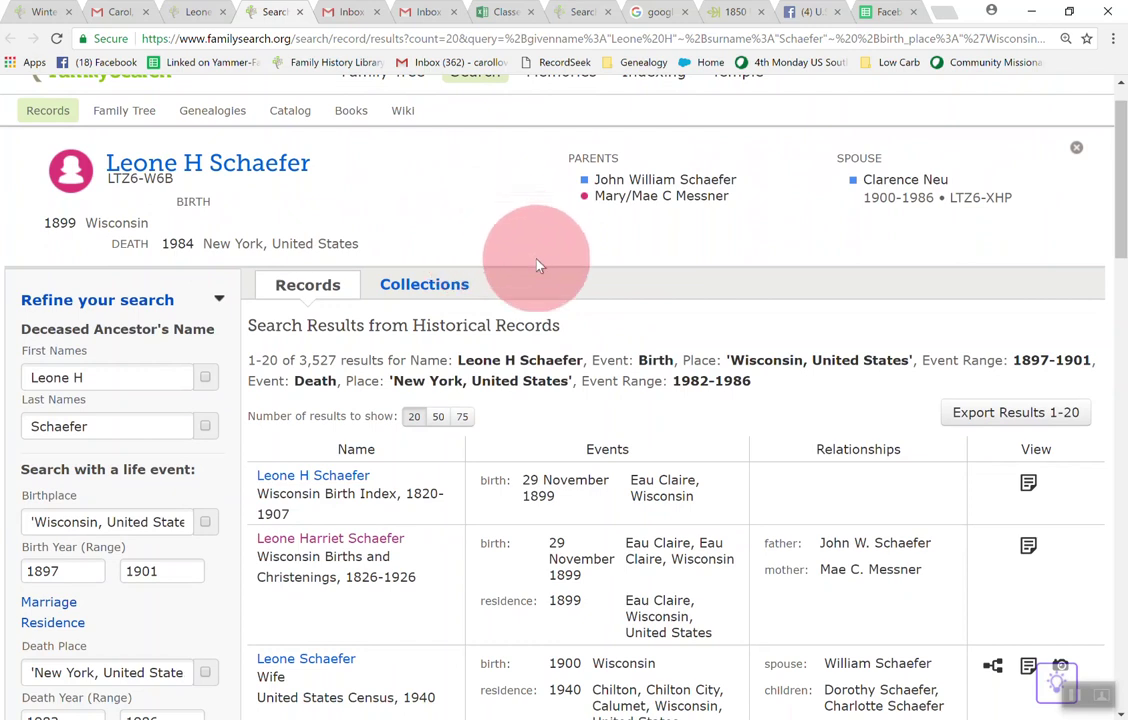
pyautogui.scroll(-1, 537, 265)
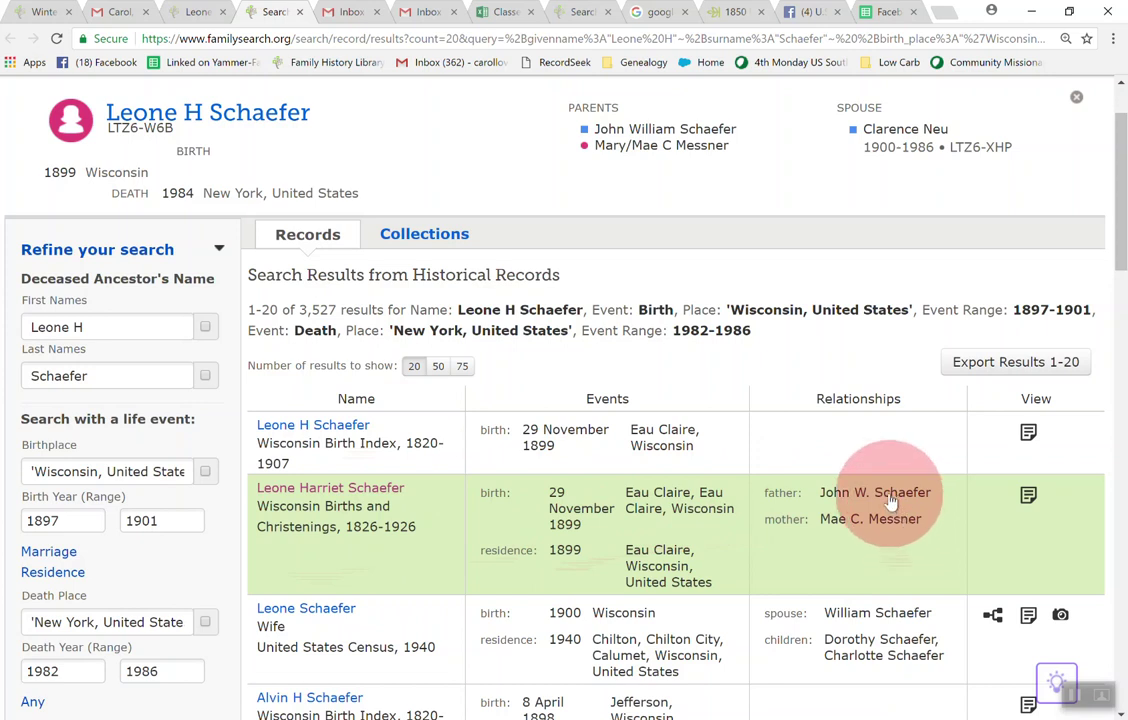
# Step: Review the ancestor's Wisconsin Births and Christenings, 1826-1926 record and start attaching it to Family Tree
pyautogui.click(350, 495)
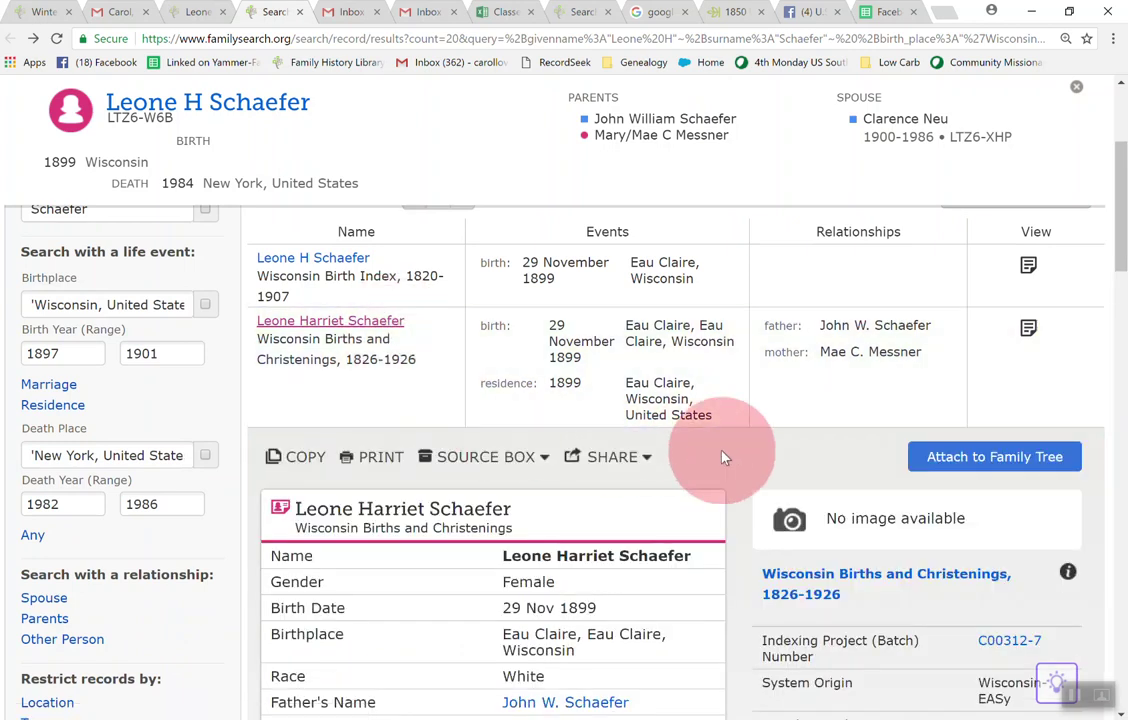
pyautogui.scroll(-2, 725, 457)
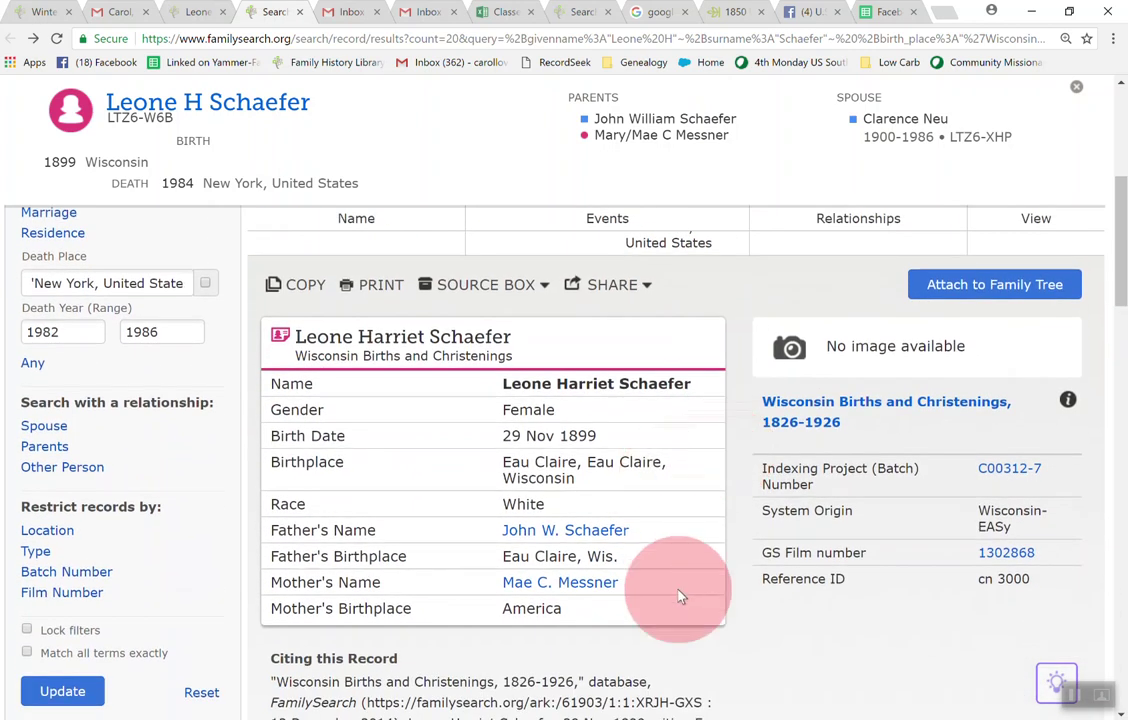
pyautogui.click(993, 288)
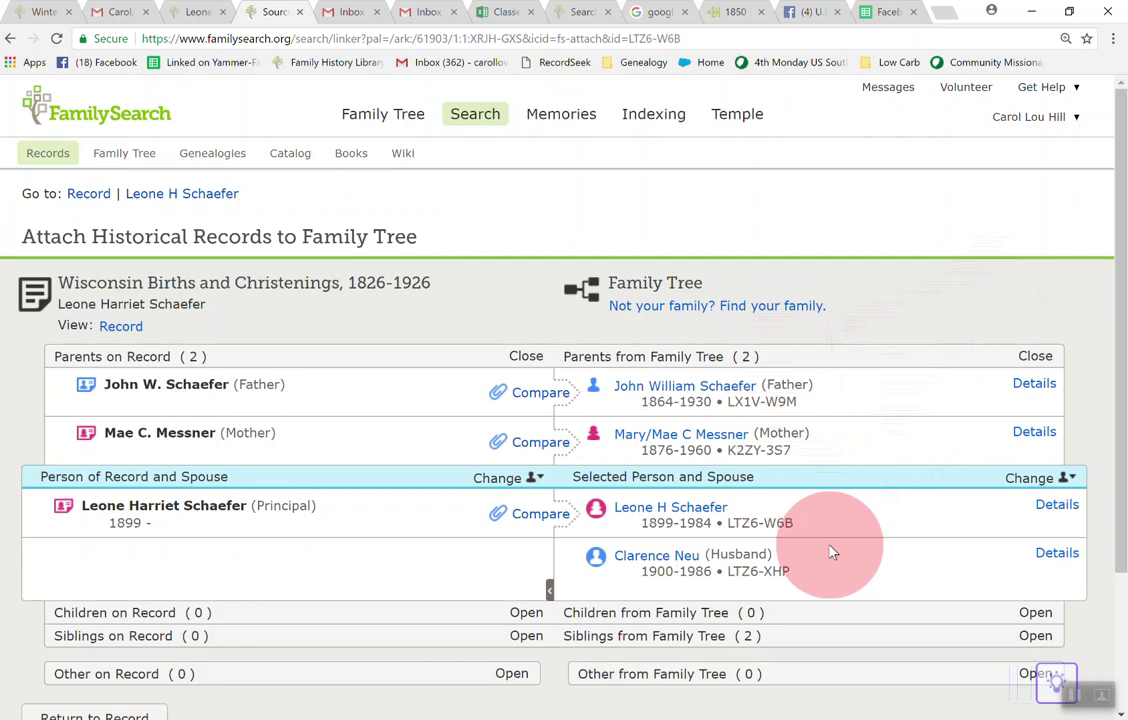
# Step: Compare the record's principal person with the ancestor in the tree and add the 1899 residence in Eau Claire, Wisconsin, United States
pyautogui.click(540, 514)
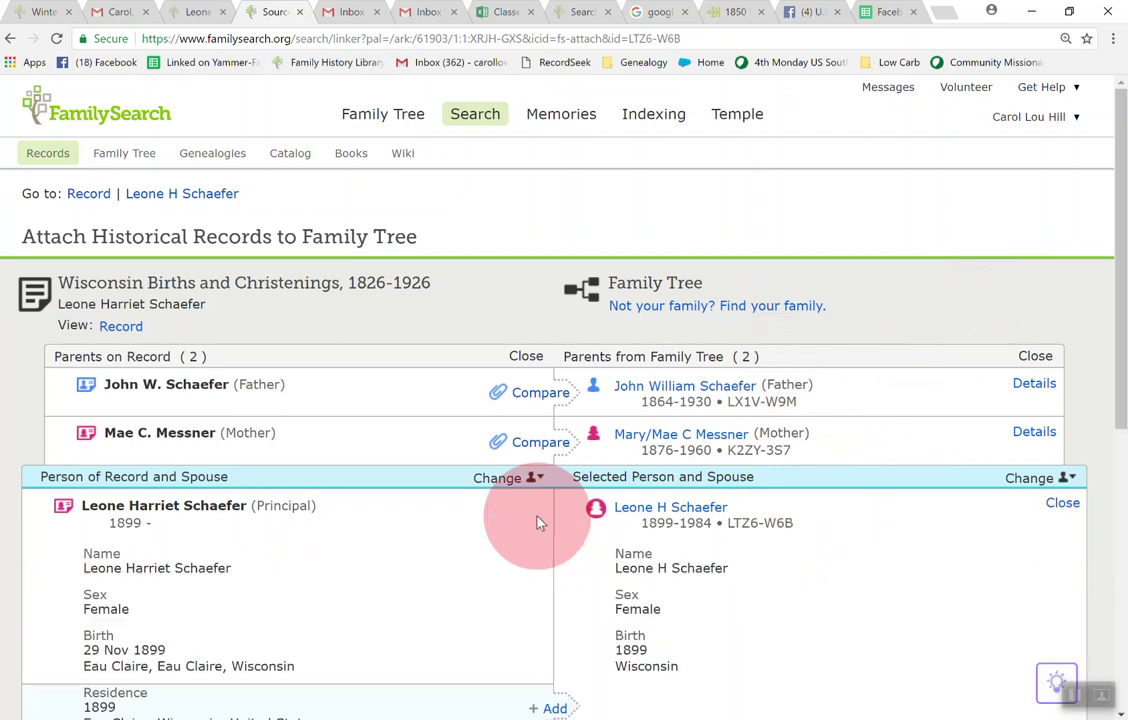
pyautogui.scroll(-2, 614, 630)
pyautogui.scroll(-2, 614, 636)
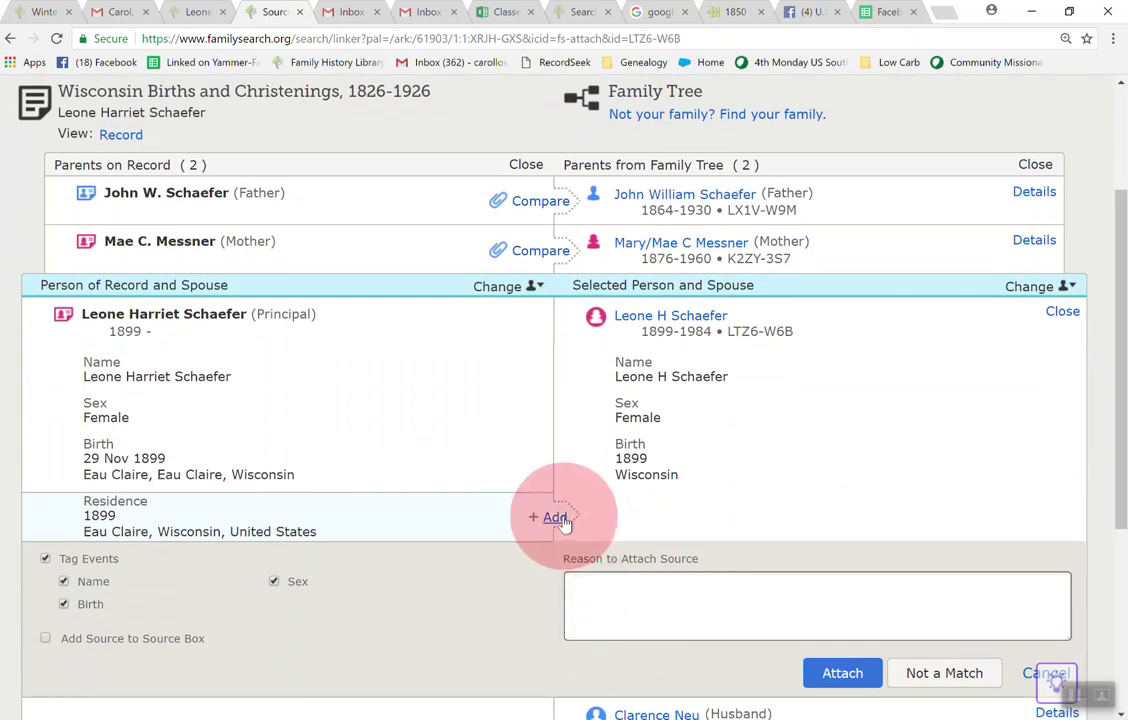
pyautogui.click(556, 518)
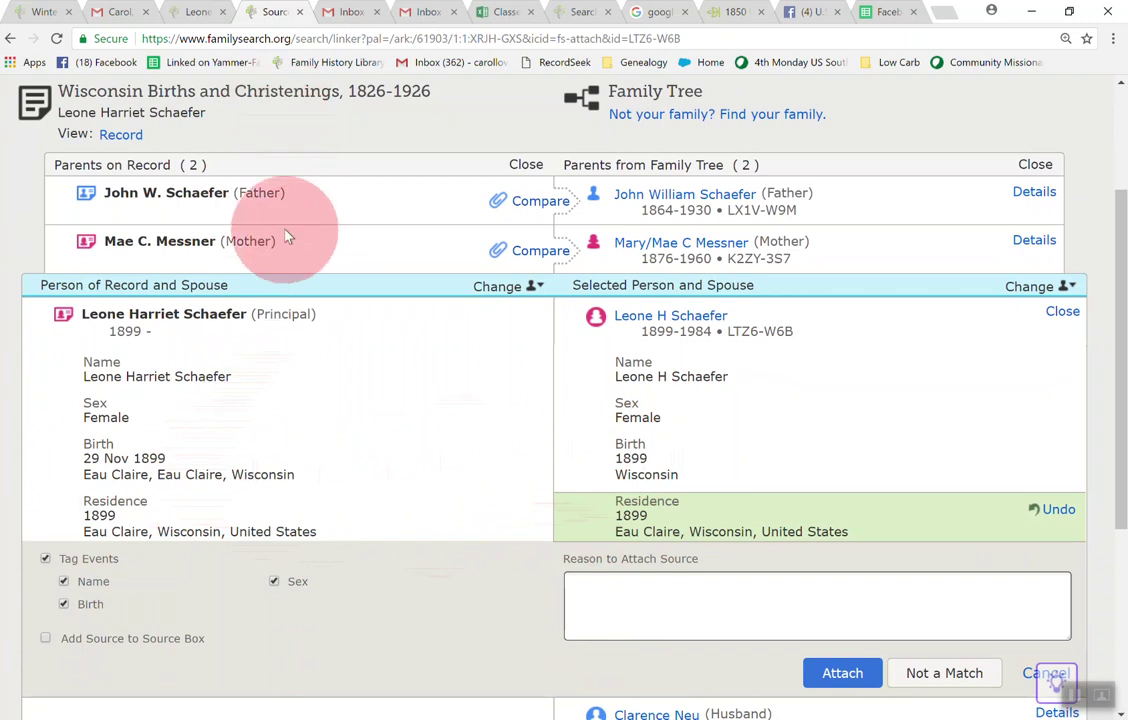
# Step: On the ancestor's person page, edit the birth information and enter the full date of birth from the record
pyautogui.click(199, 12)
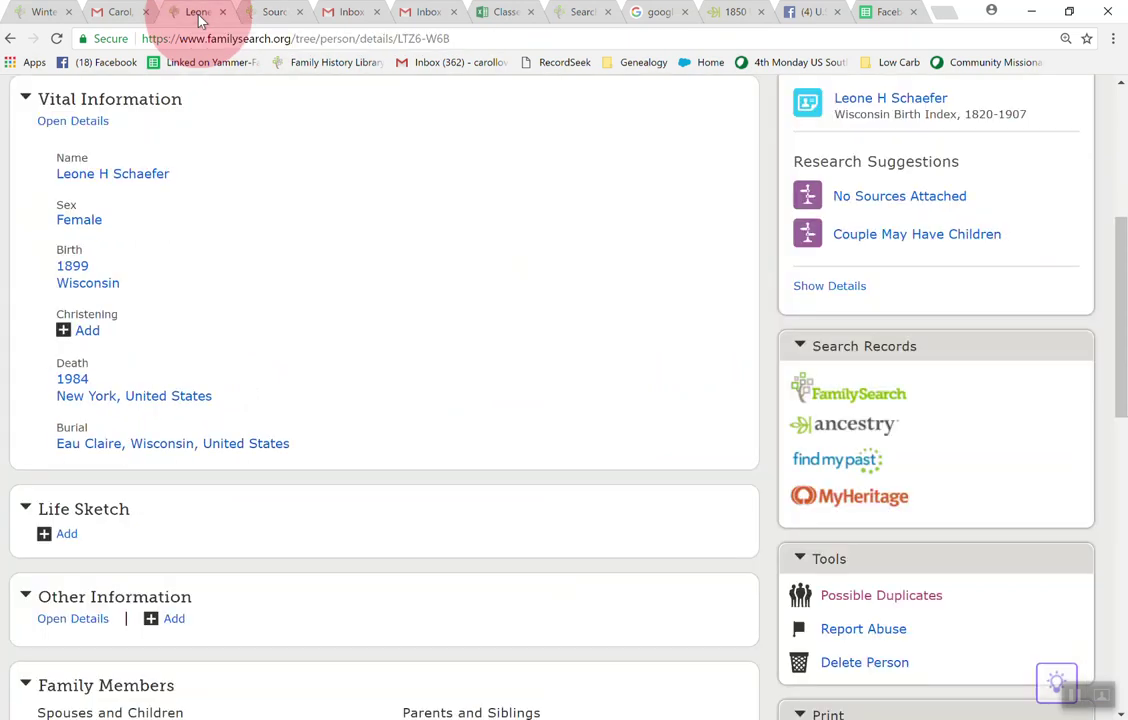
pyautogui.click(86, 268)
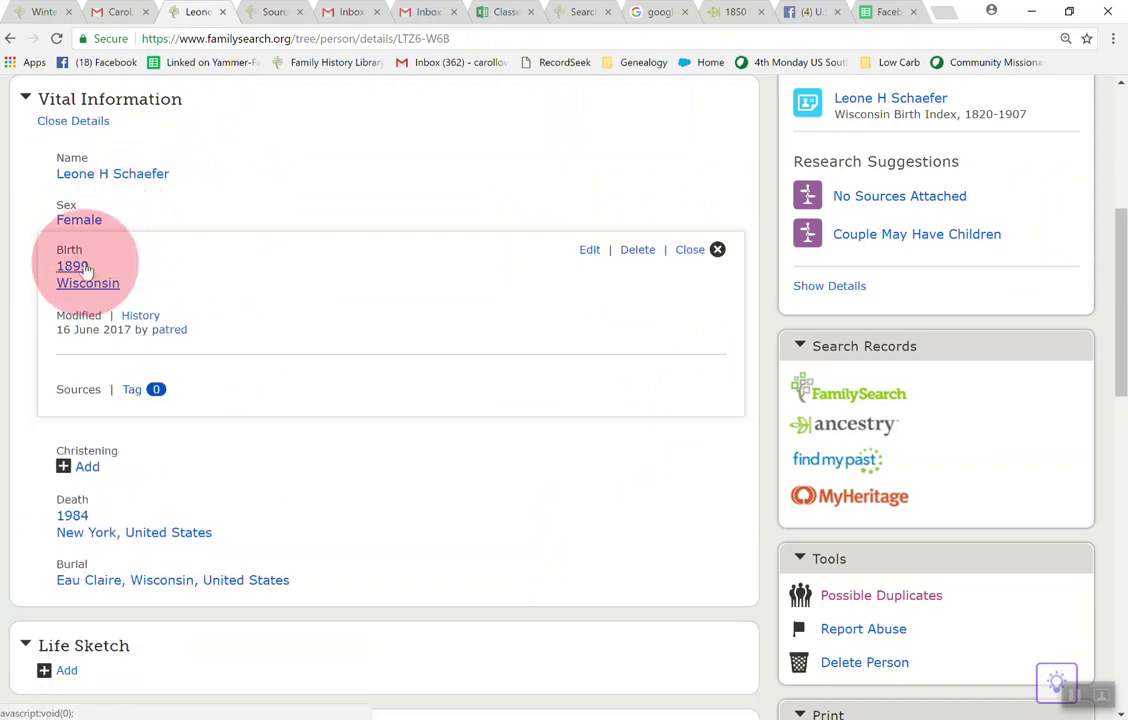
pyautogui.click(589, 252)
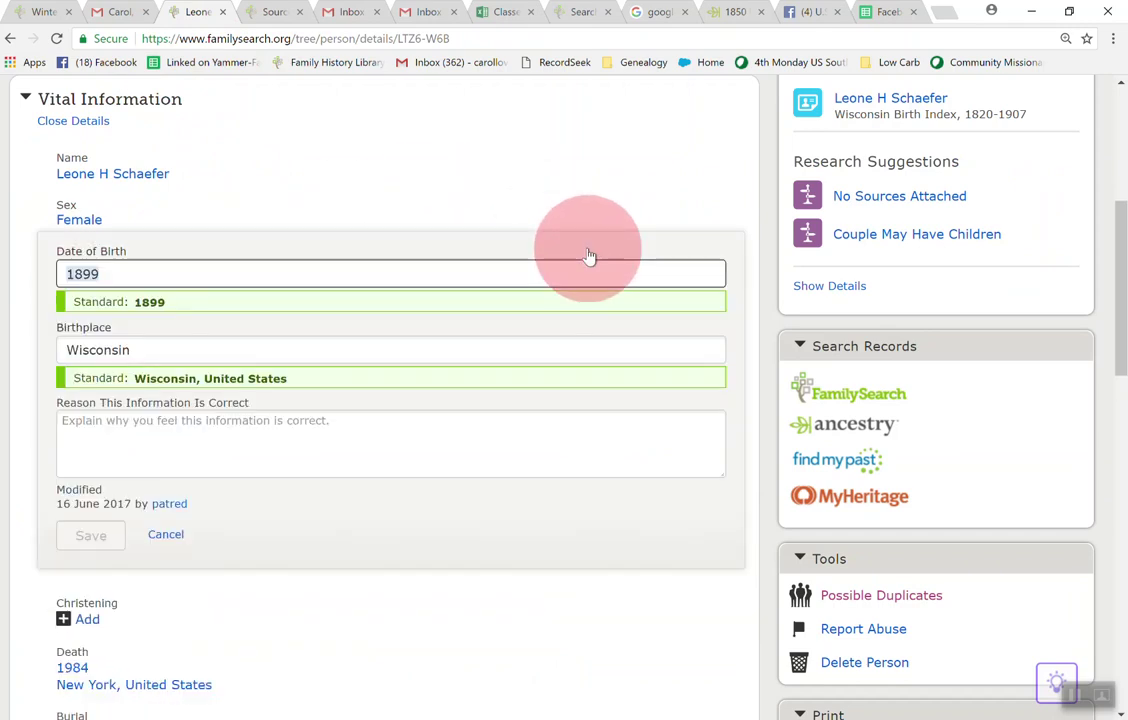
pyautogui.write('29')
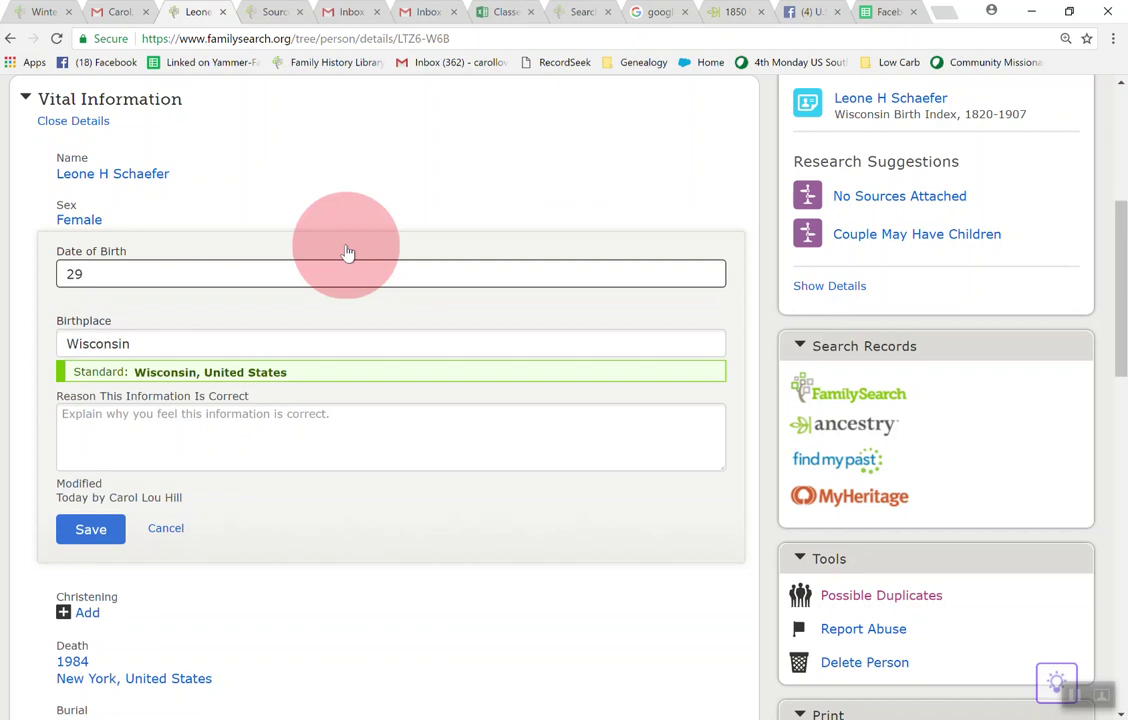
pyautogui.write(' November 1899')
pyautogui.press('Tab')
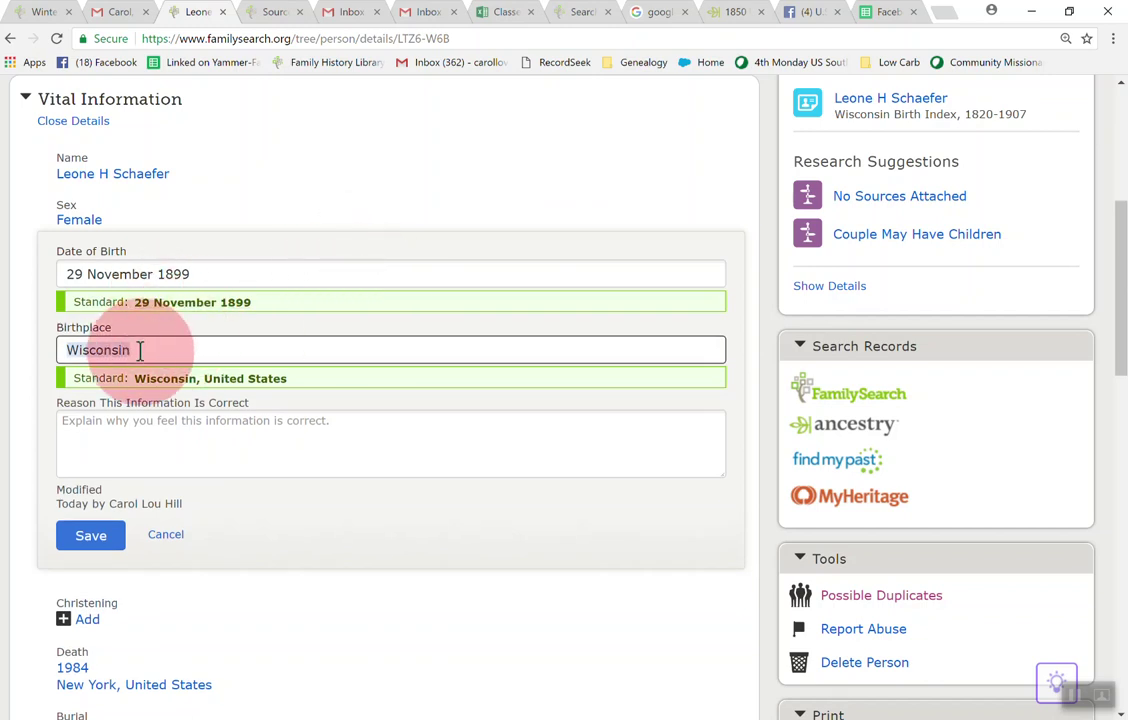
# Step: Set the birthplace to the standardized place Eau Claire, Eau Claire, Wisconsin, United States
pyautogui.write('Eau ')
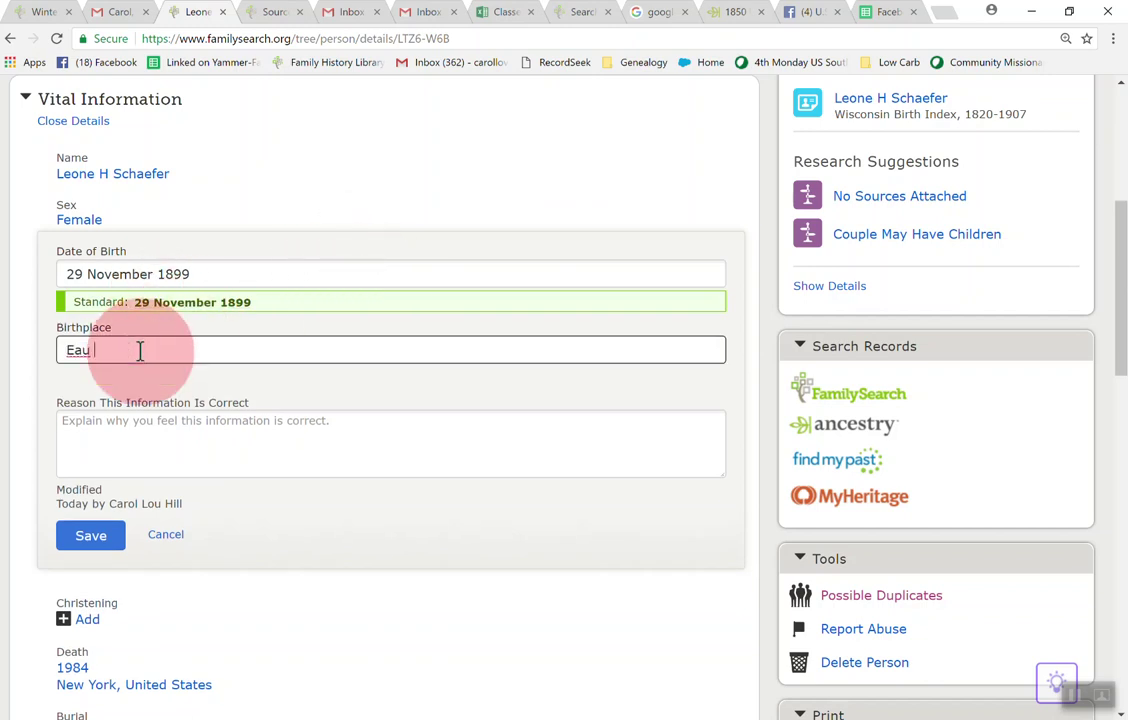
pyautogui.write('Claire')
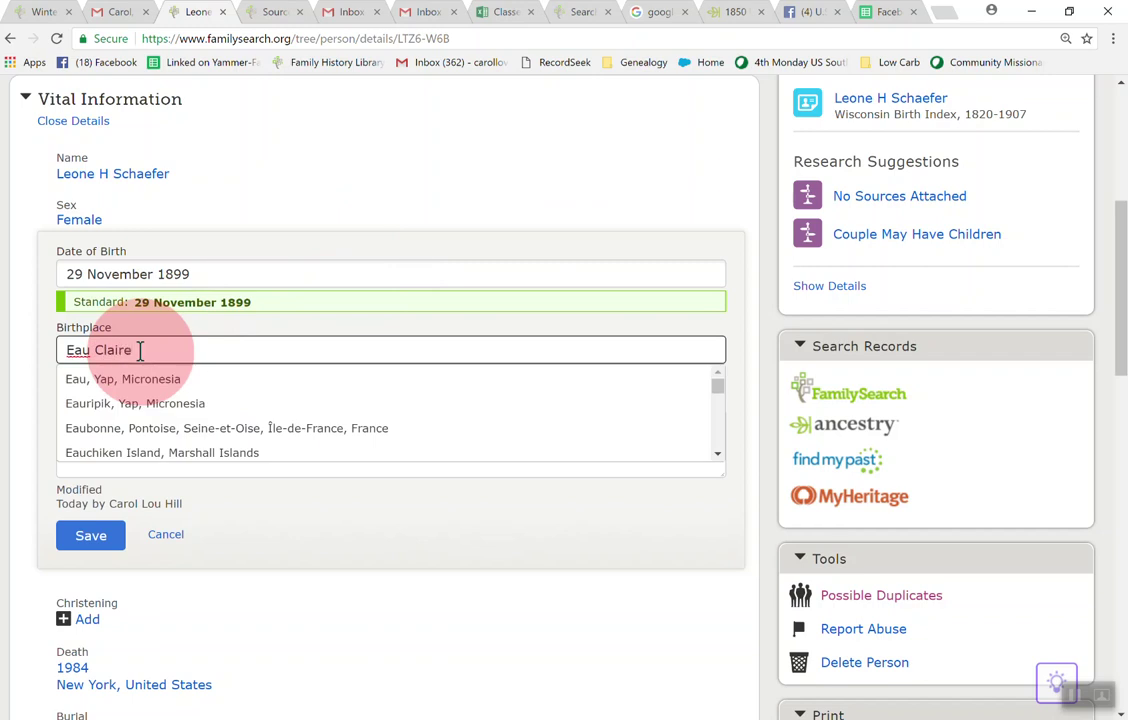
pyautogui.write(', Eau')
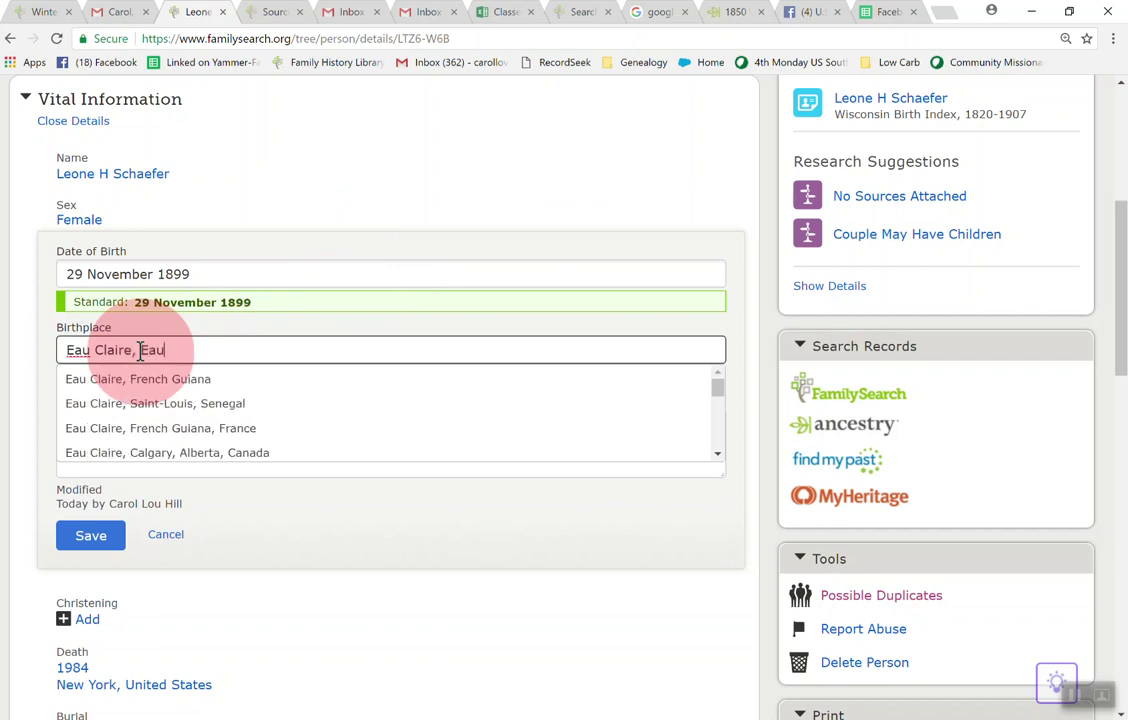
pyautogui.write(' Clair')
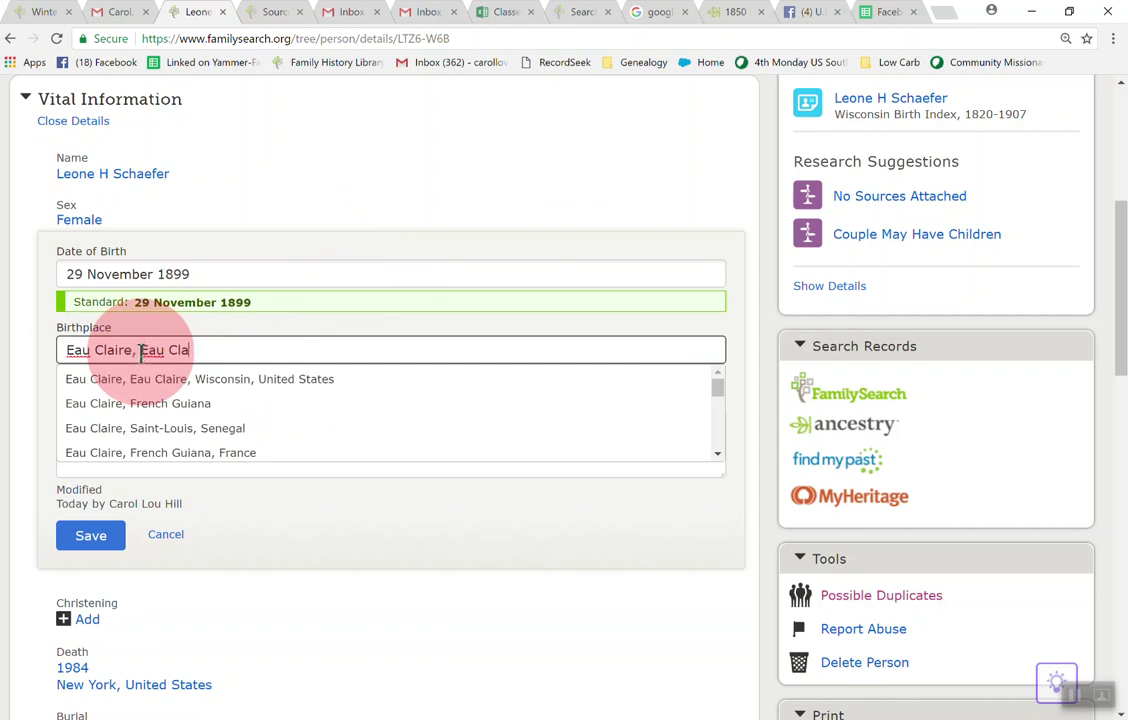
pyautogui.click(180, 388)
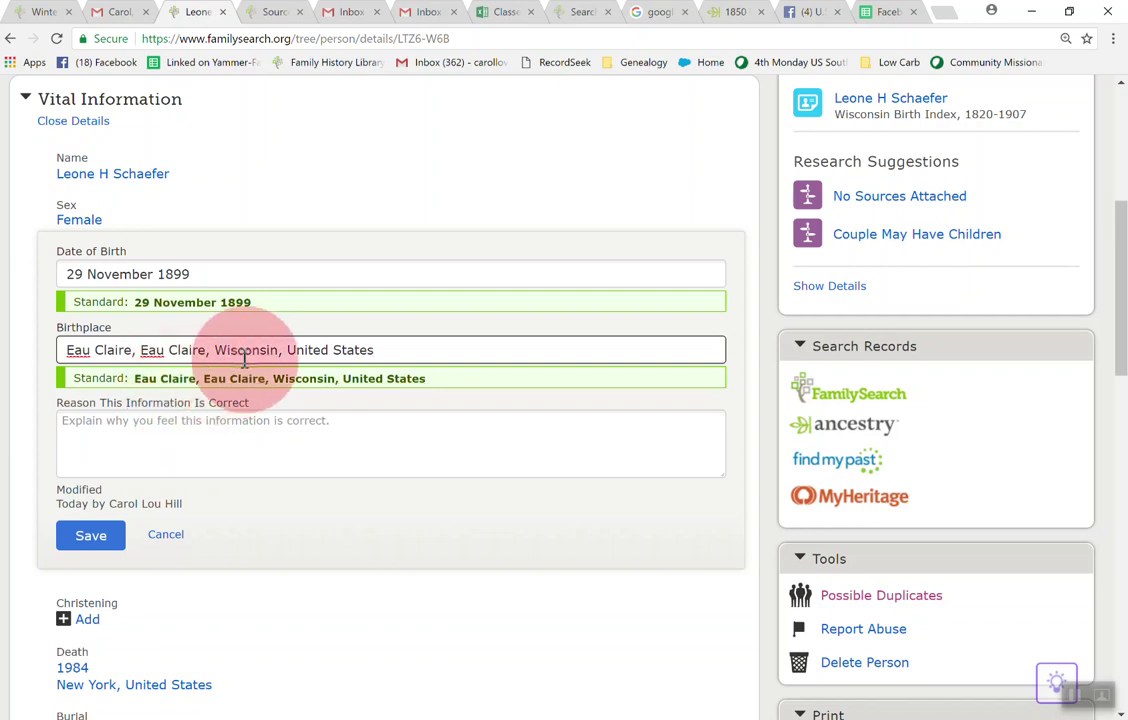
# Step: Give "It is from her birth record." as the reason the birth information is correct, and save the change
pyautogui.click(72, 425)
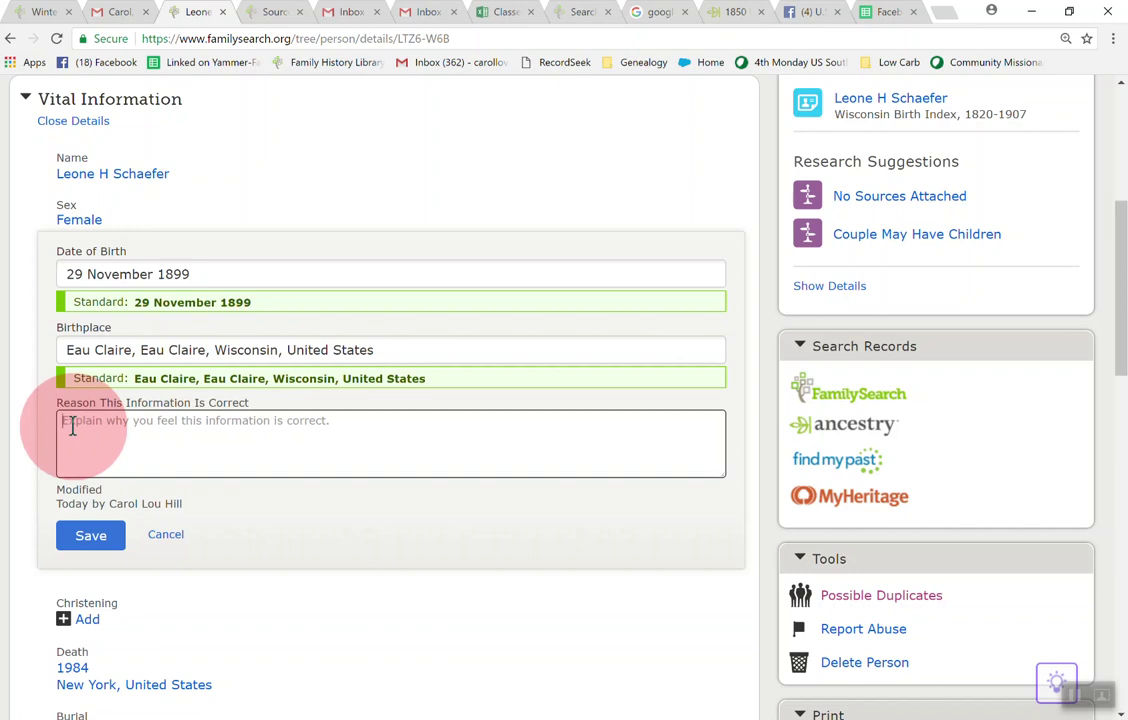
pyautogui.write('It is')
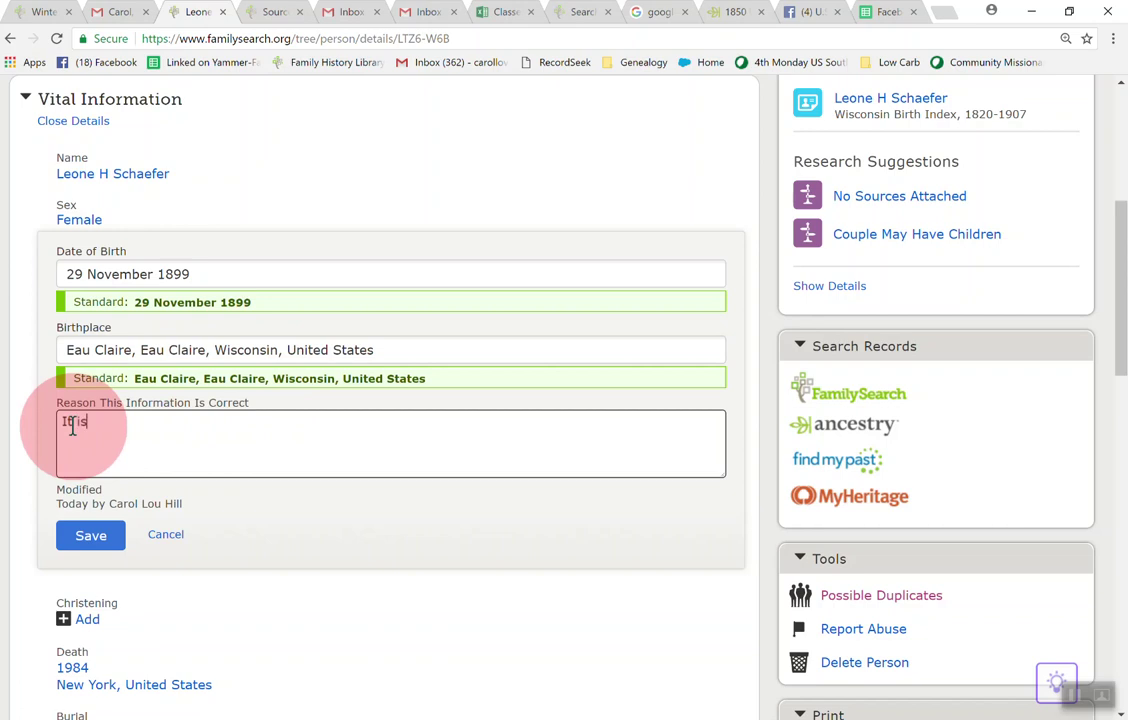
pyautogui.write(' fronm')
pyautogui.press('BackSpace')
pyautogui.write('m her birth record.')
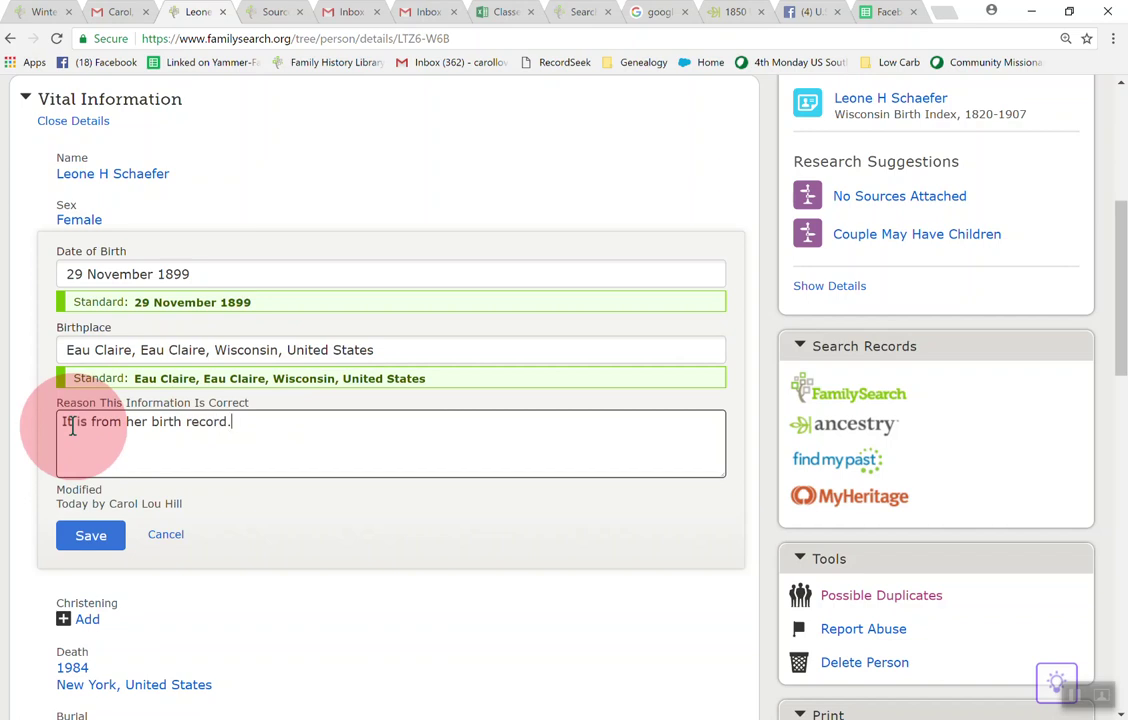
pyautogui.click(89, 535)
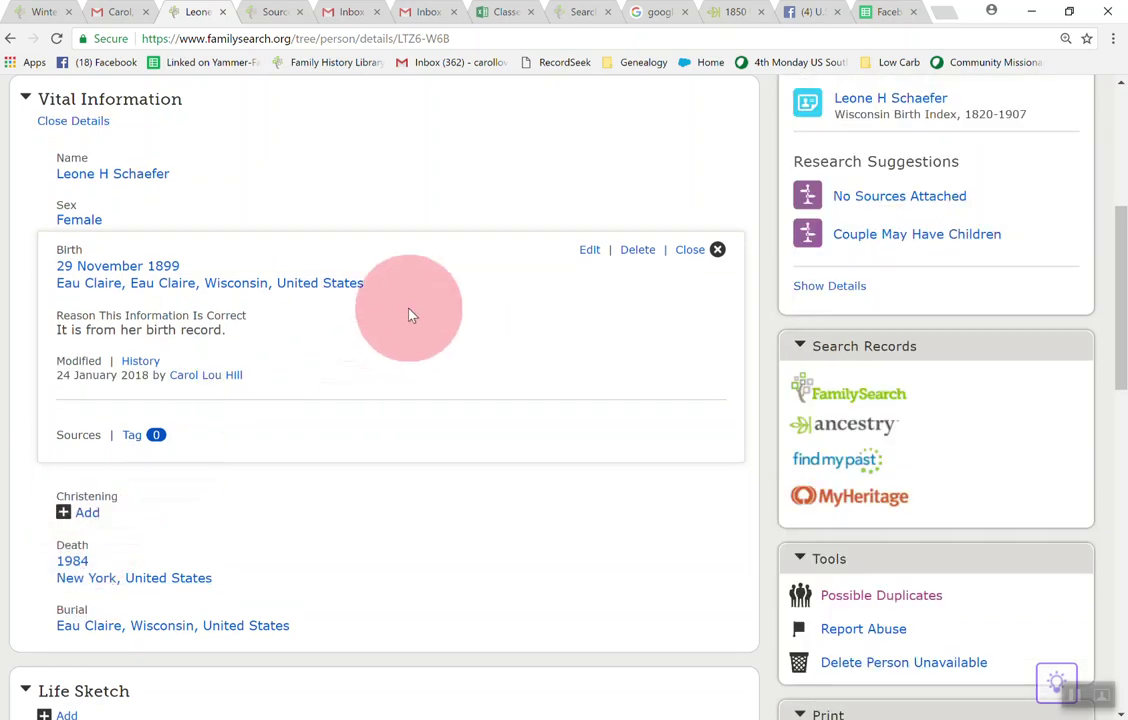
# Step: Return to the source linker and attach the birth record to the ancestor with the reason "Proof of birth"
pyautogui.click(276, 12)
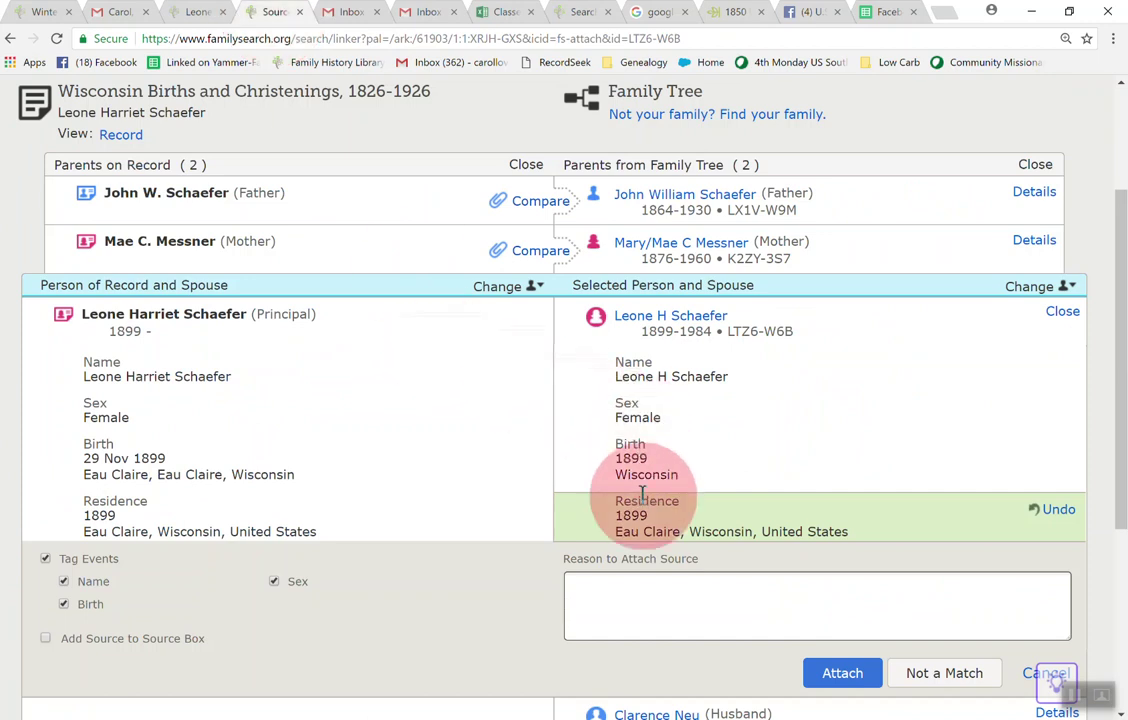
pyautogui.click(640, 587)
pyautogui.write('Proof of birth')
pyautogui.click(840, 673)
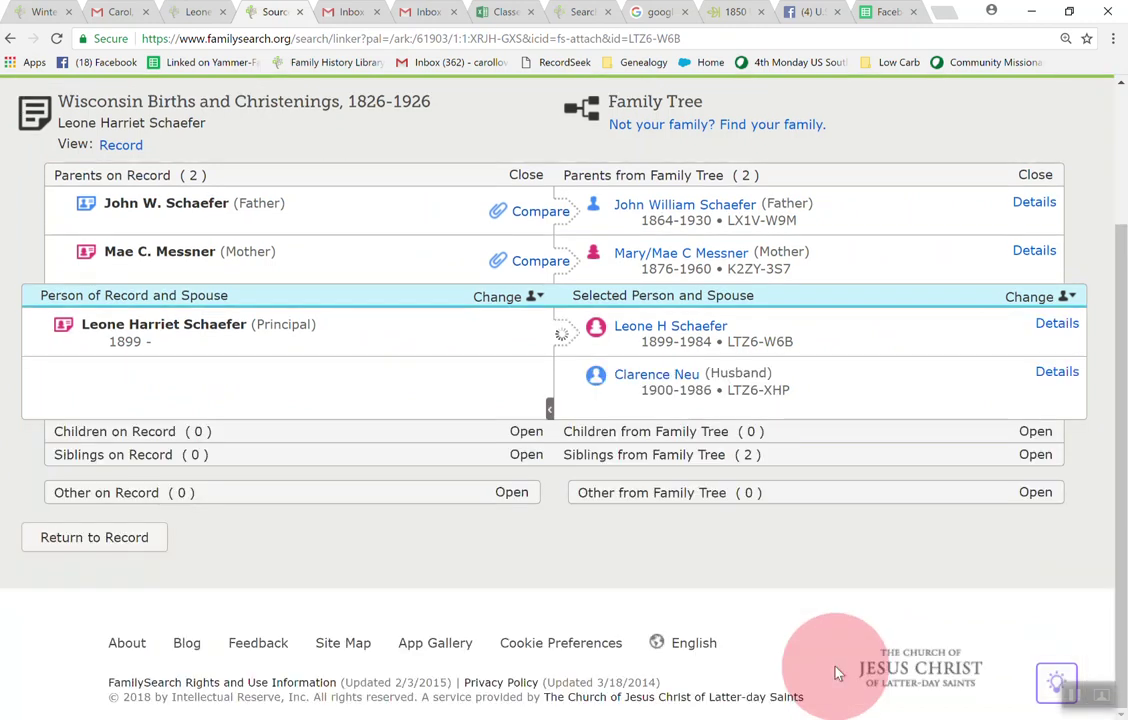
# Step: Attach the birth record to the father, adding the ancestor's first name in possessive form before "birth" in the reason
pyautogui.click(541, 214)
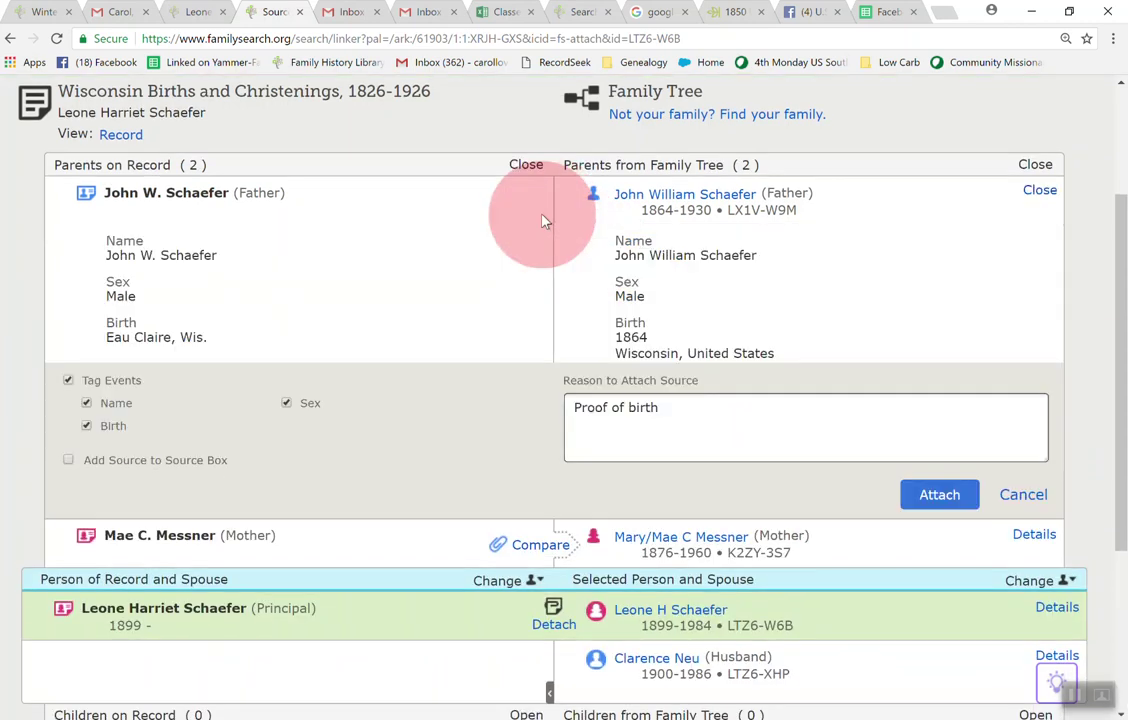
pyautogui.click(627, 409)
pyautogui.write("Leone's")
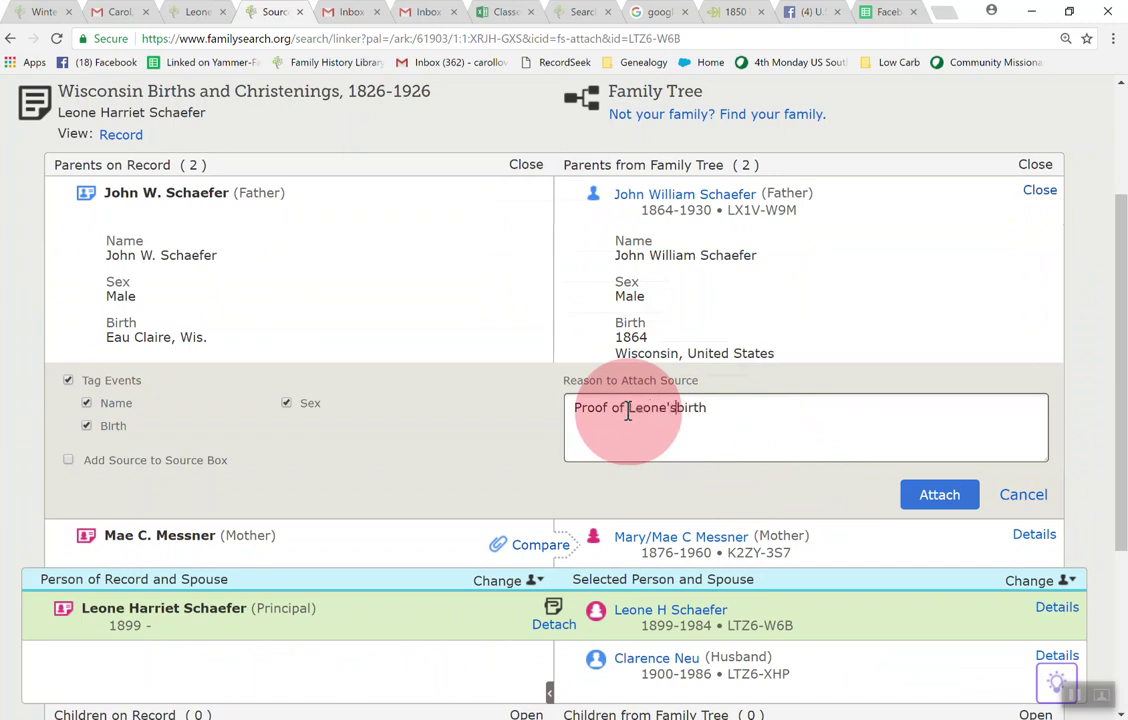
pyautogui.click(942, 497)
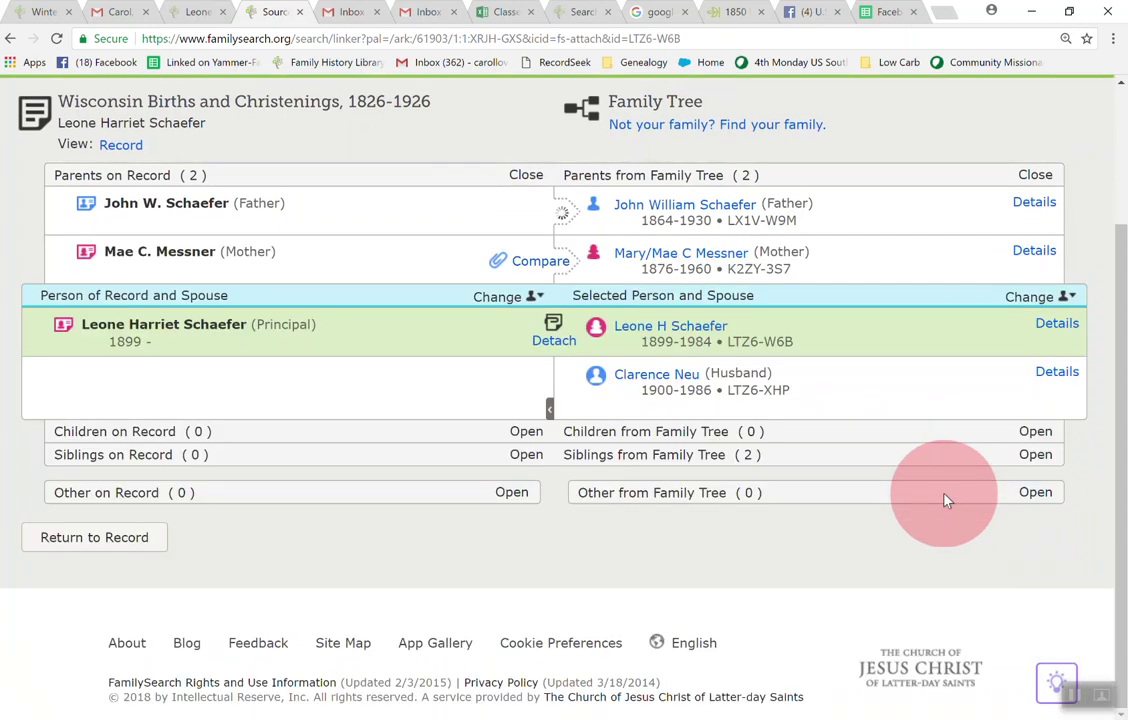
# Step: Compare the mother on the record with the mother in the tree and attach the source, keeping the prefilled reason
pyautogui.click(543, 264)
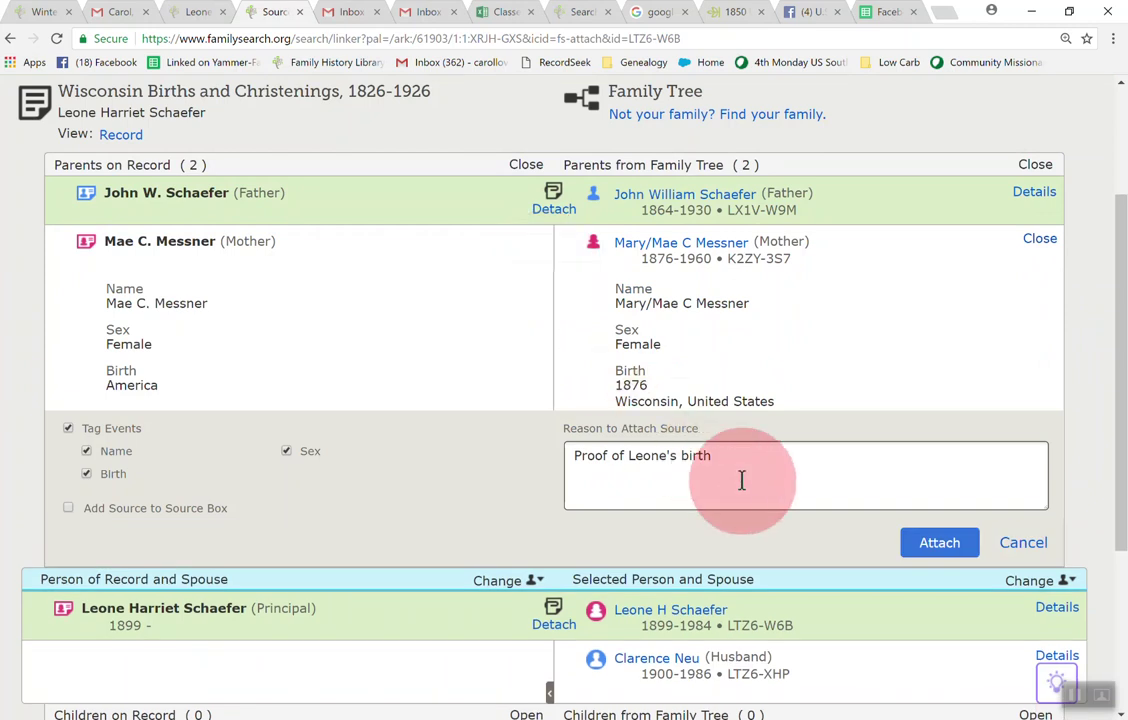
pyautogui.click(952, 556)
pyautogui.click(940, 543)
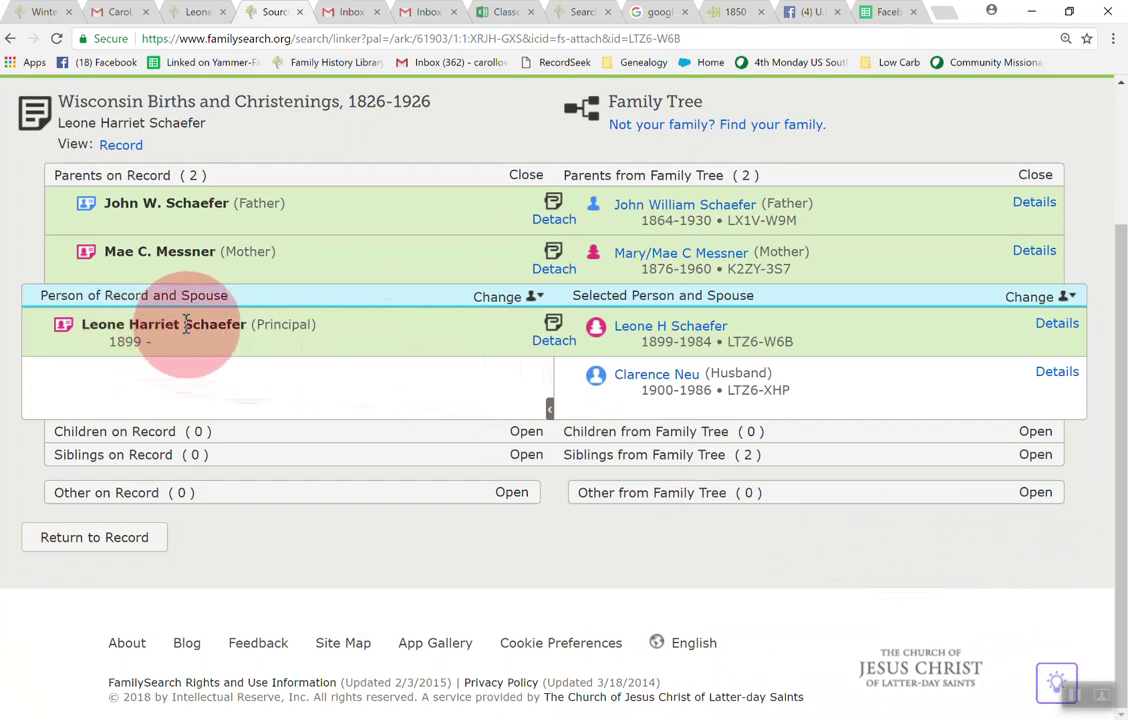
# Step: On the ancestor's person page, edit the name and expand the middle initial to the full middle name from the birth record
pyautogui.click(193, 14)
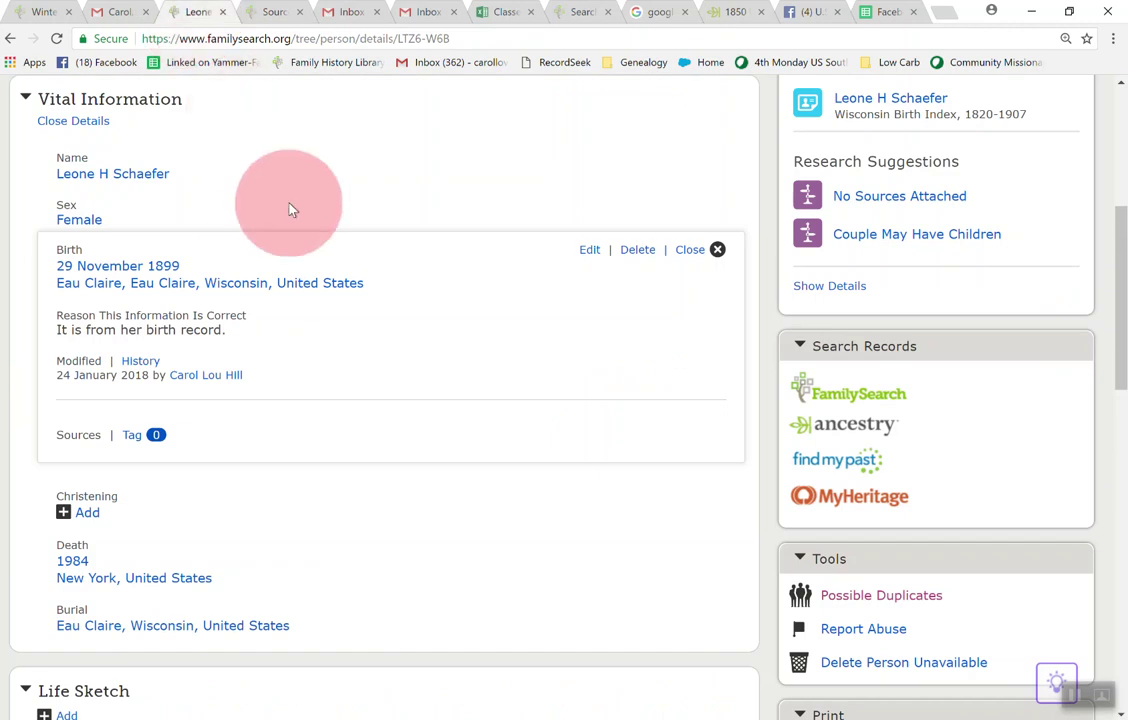
pyautogui.click(135, 177)
pyautogui.click(135, 177)
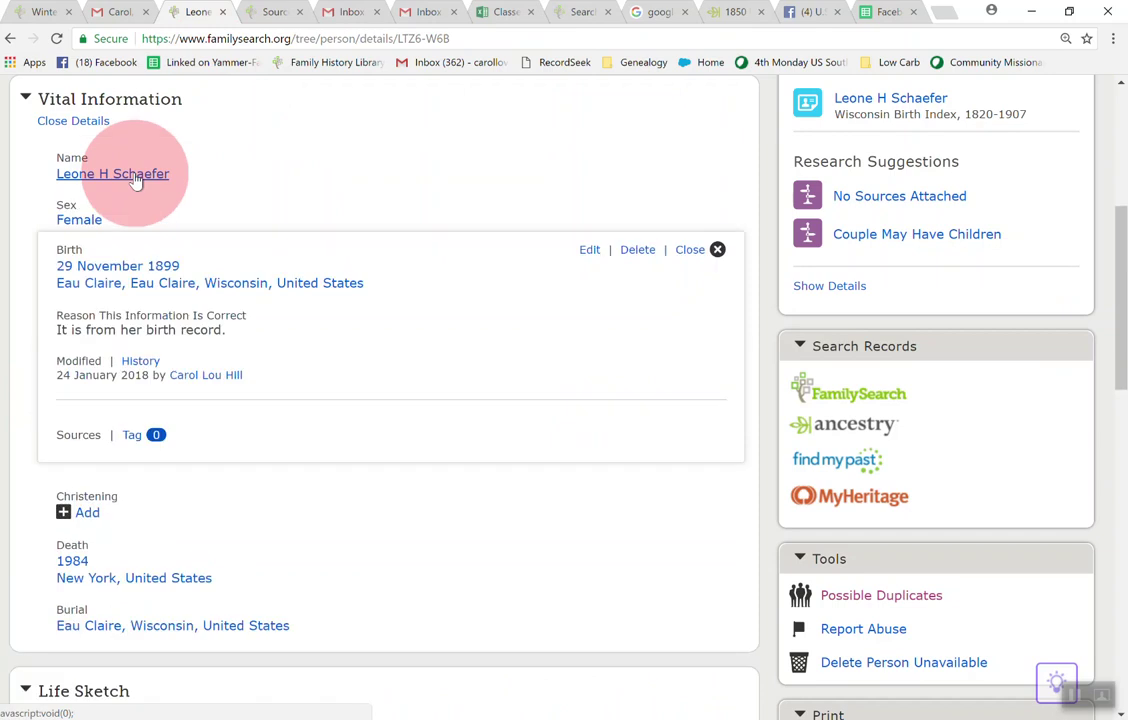
pyautogui.click(160, 177)
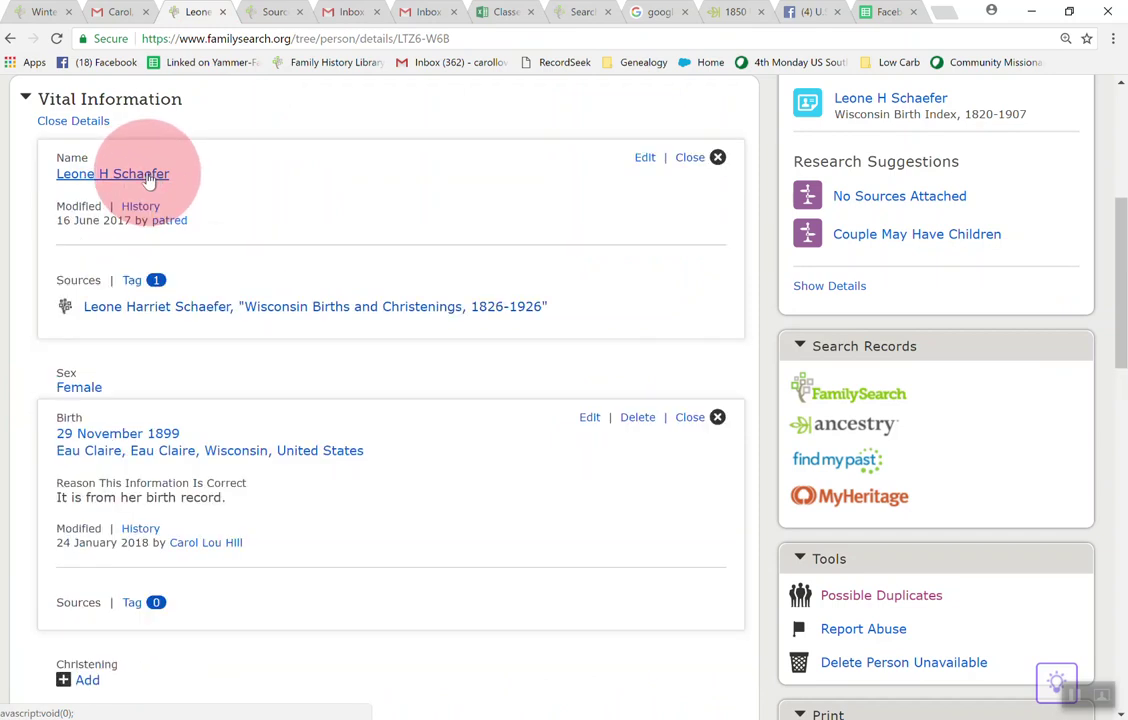
pyautogui.click(643, 162)
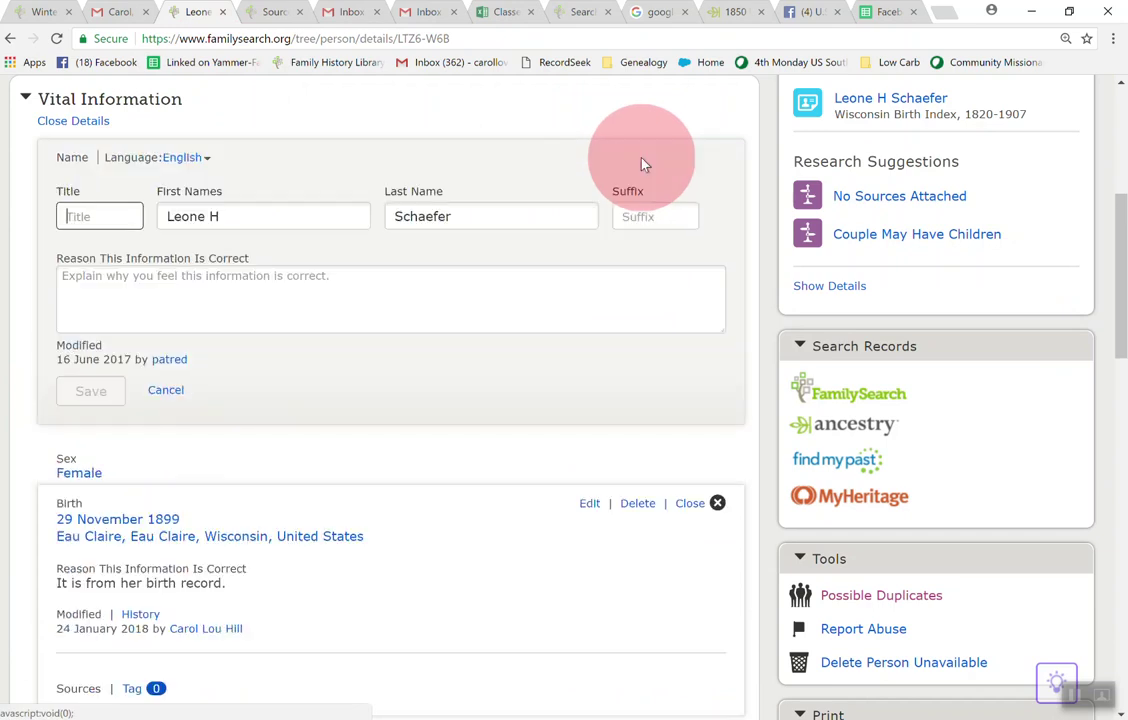
pyautogui.click(258, 214)
pyautogui.write('arriet')
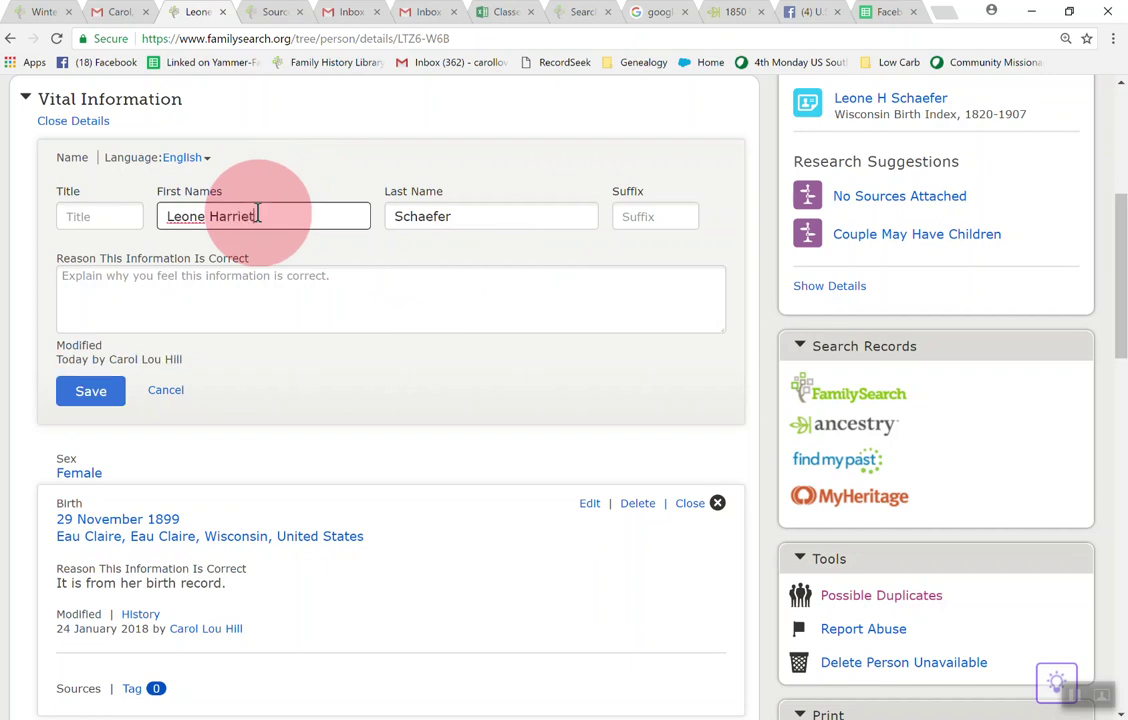
# Step: Save the ancestor's expanded name with the reason "From her birth record attached." and close the name and birth details
pyautogui.click(268, 13)
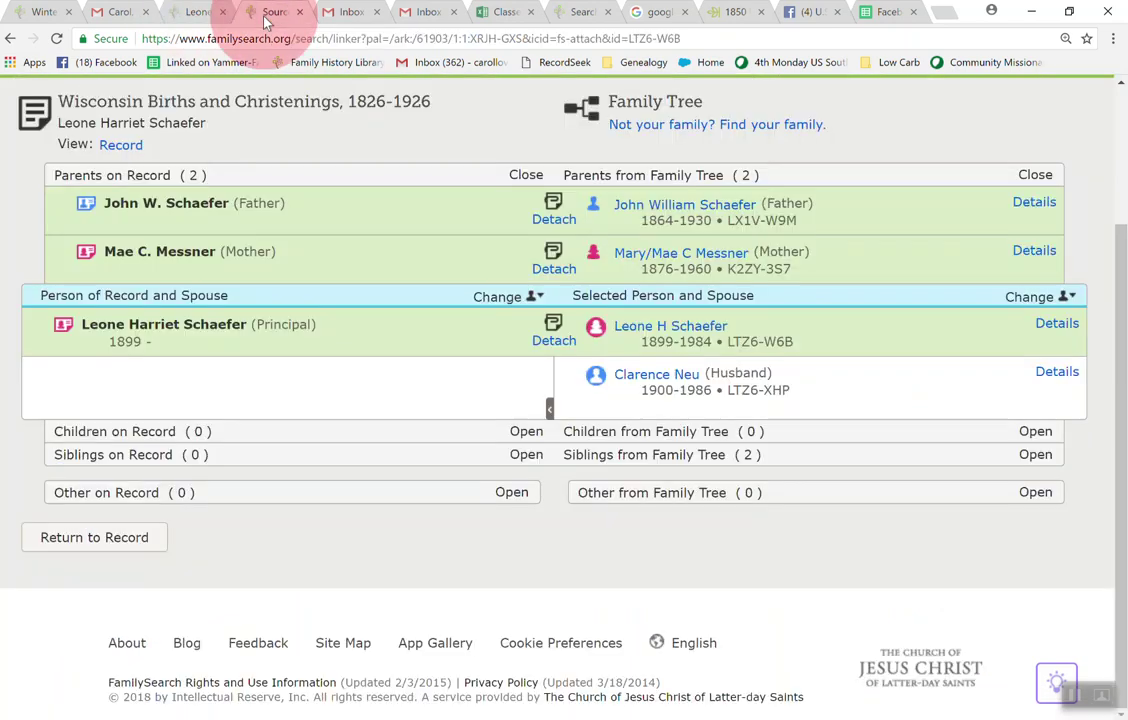
pyautogui.click(184, 14)
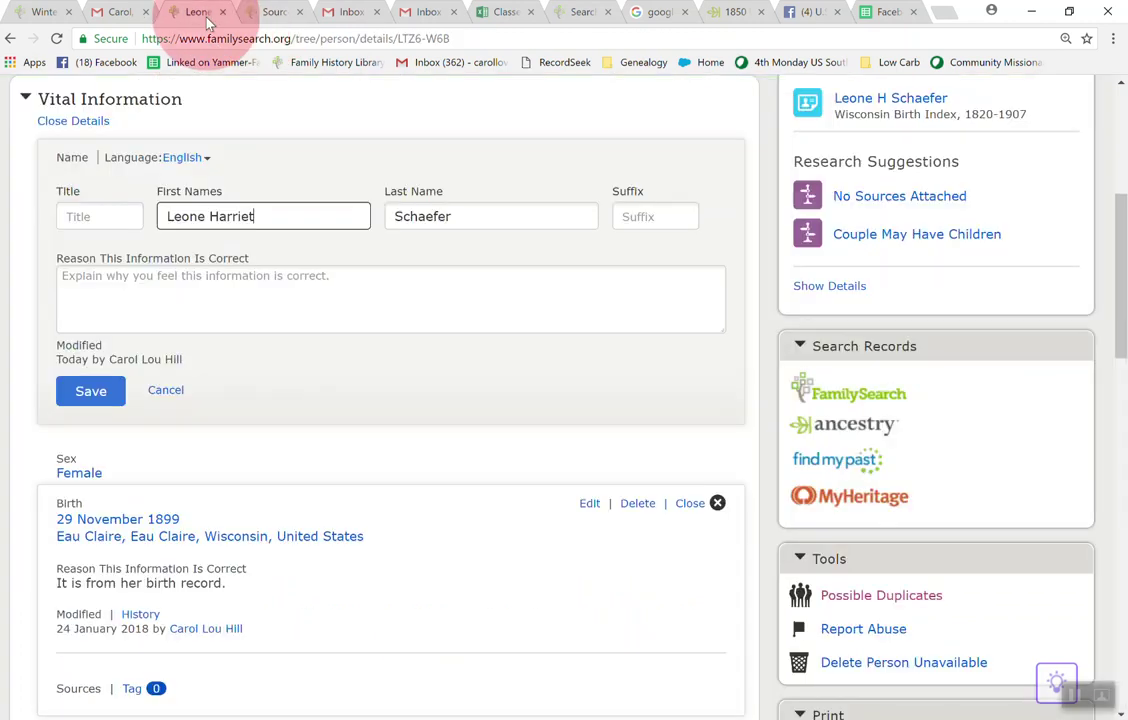
pyautogui.click(136, 279)
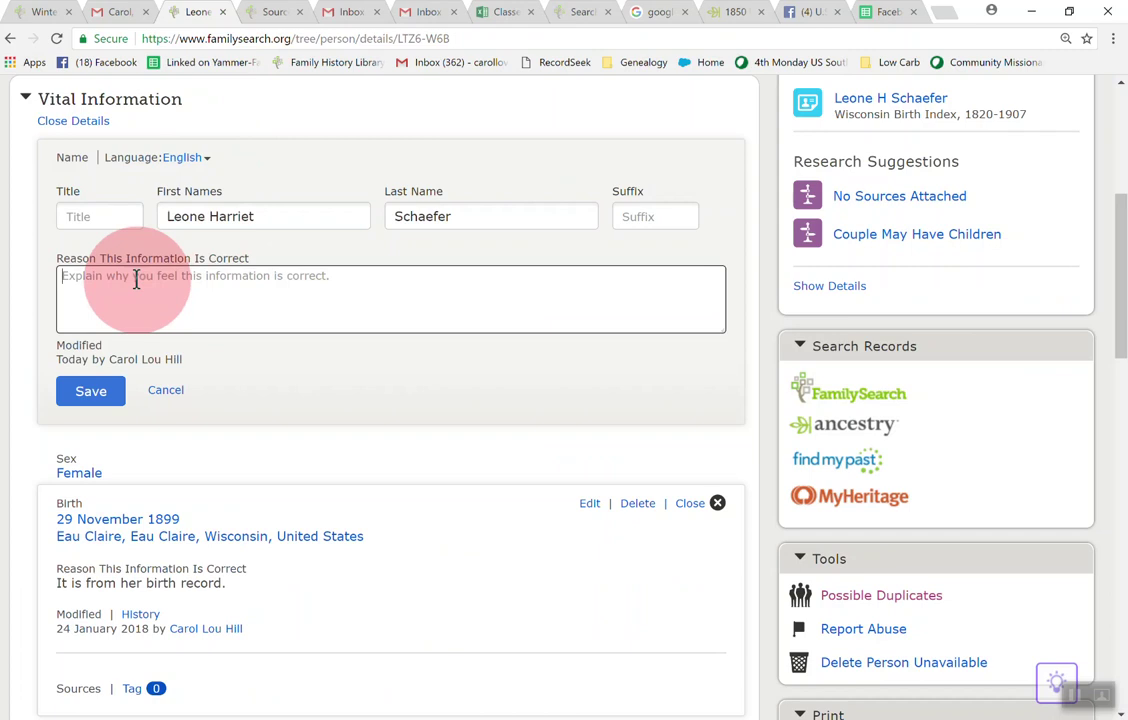
pyautogui.write('From her birth record a')
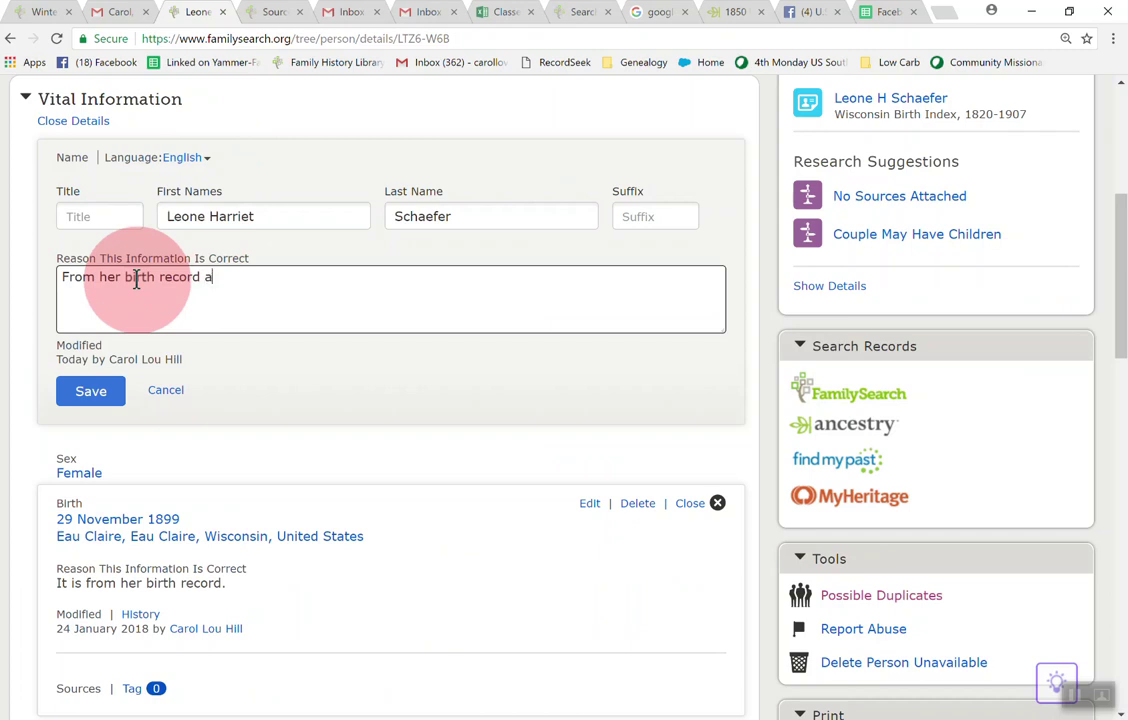
pyautogui.write('d.')
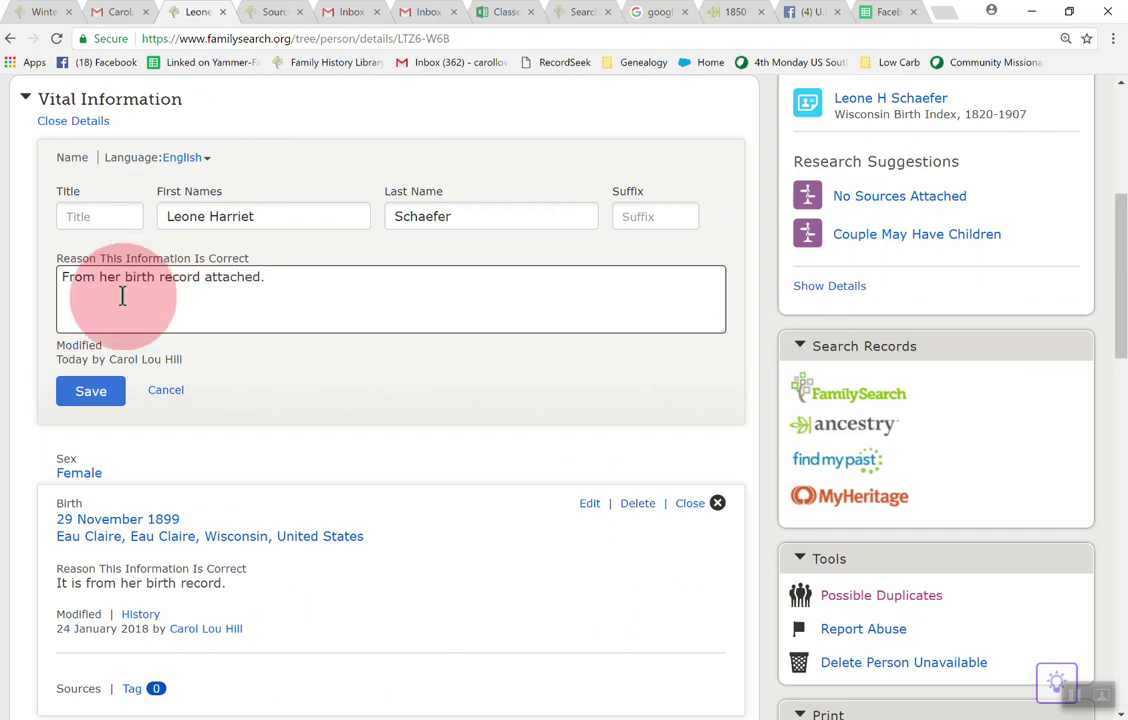
pyautogui.click(82, 391)
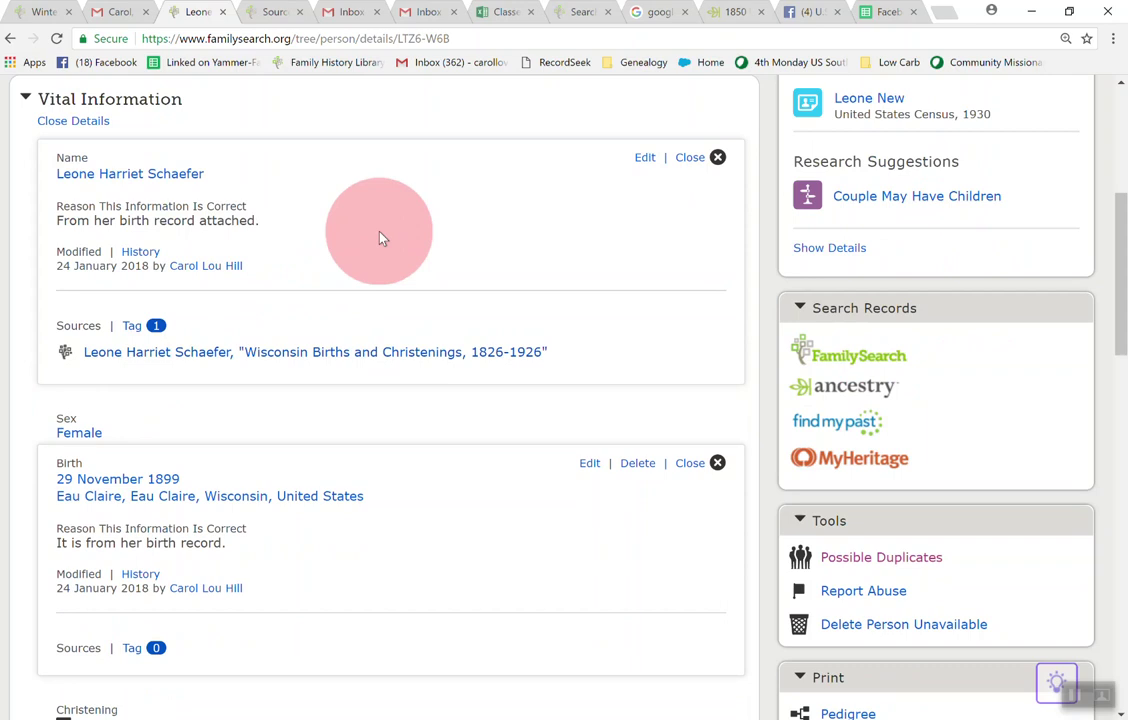
pyautogui.click(697, 160)
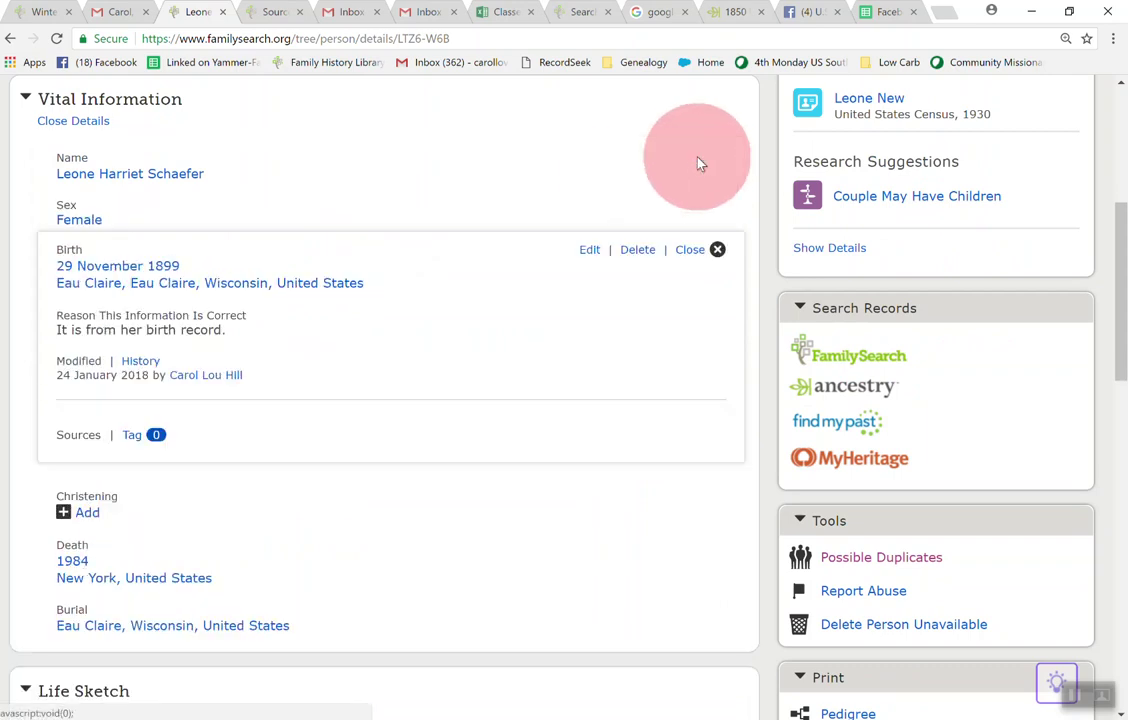
pyautogui.click(690, 250)
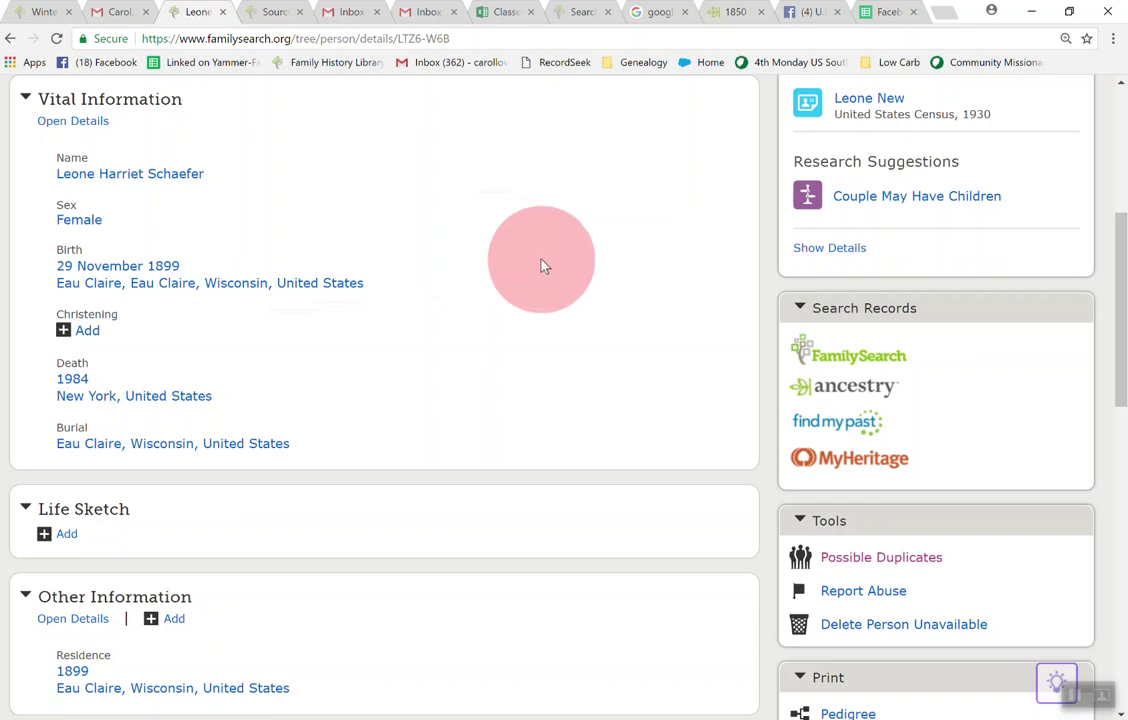
# Step: Start a FamilySearch historical records search from the ancestor's person page and replace her last name with her husband's surname
pyautogui.scroll(2, 541, 265)
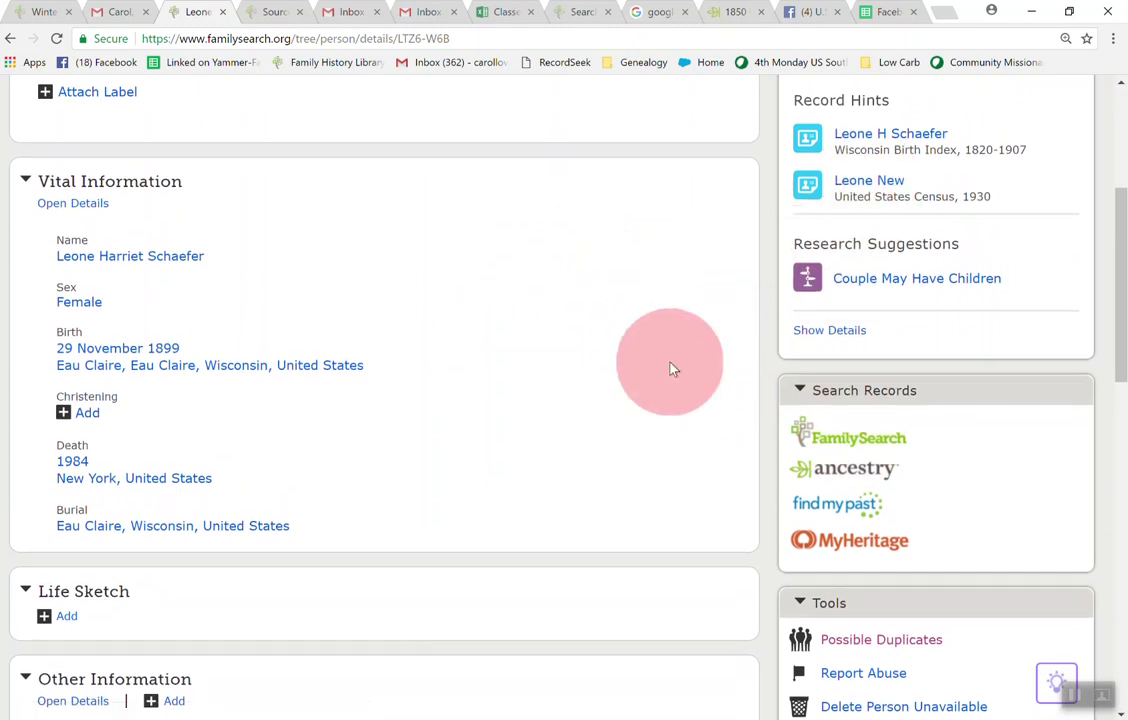
pyautogui.scroll(-3, 672, 368)
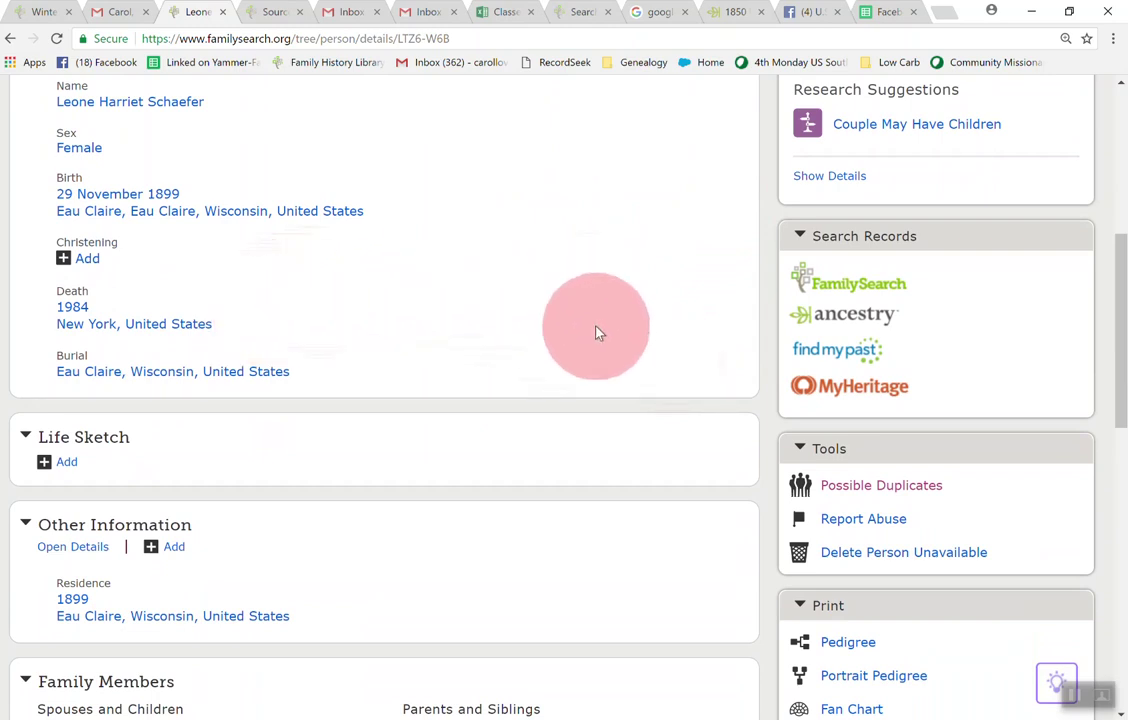
pyautogui.click(842, 290)
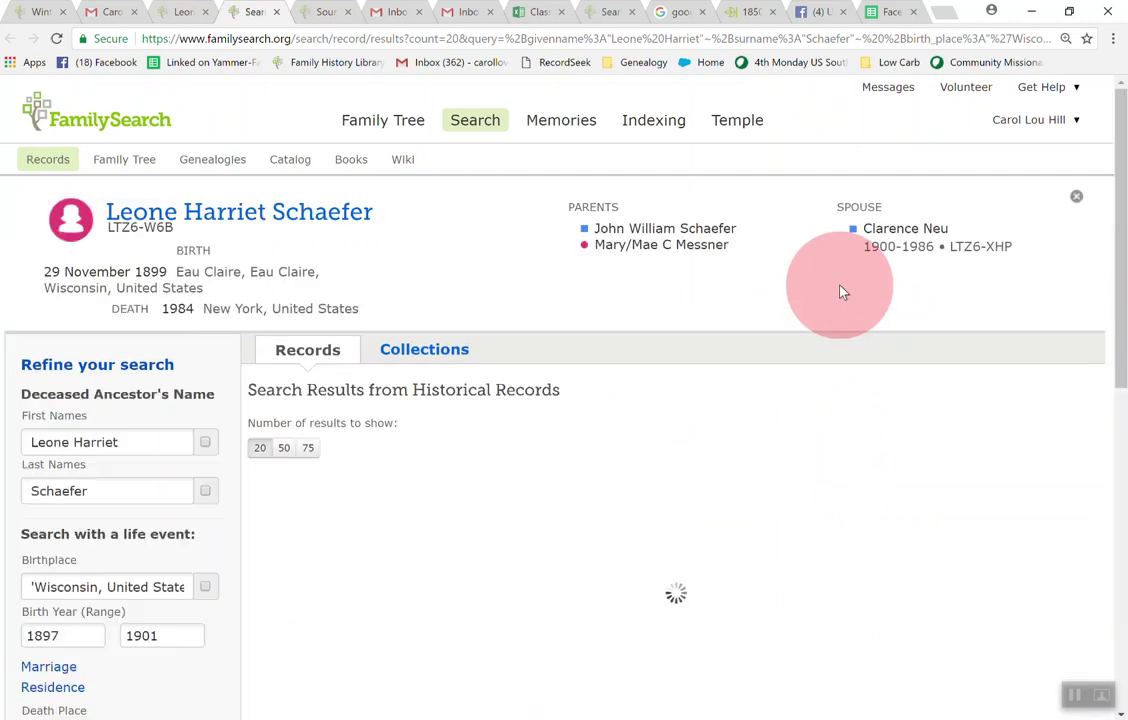
pyautogui.click(102, 492)
pyautogui.press('BackSpace')
pyautogui.press('BackSpace')
pyautogui.press('BackSpace')
pyautogui.press('BackSpace')
pyautogui.press('BackSpace')
pyautogui.press('BackSpace')
pyautogui.press('BackSpace')
pyautogui.press('BackSpace')
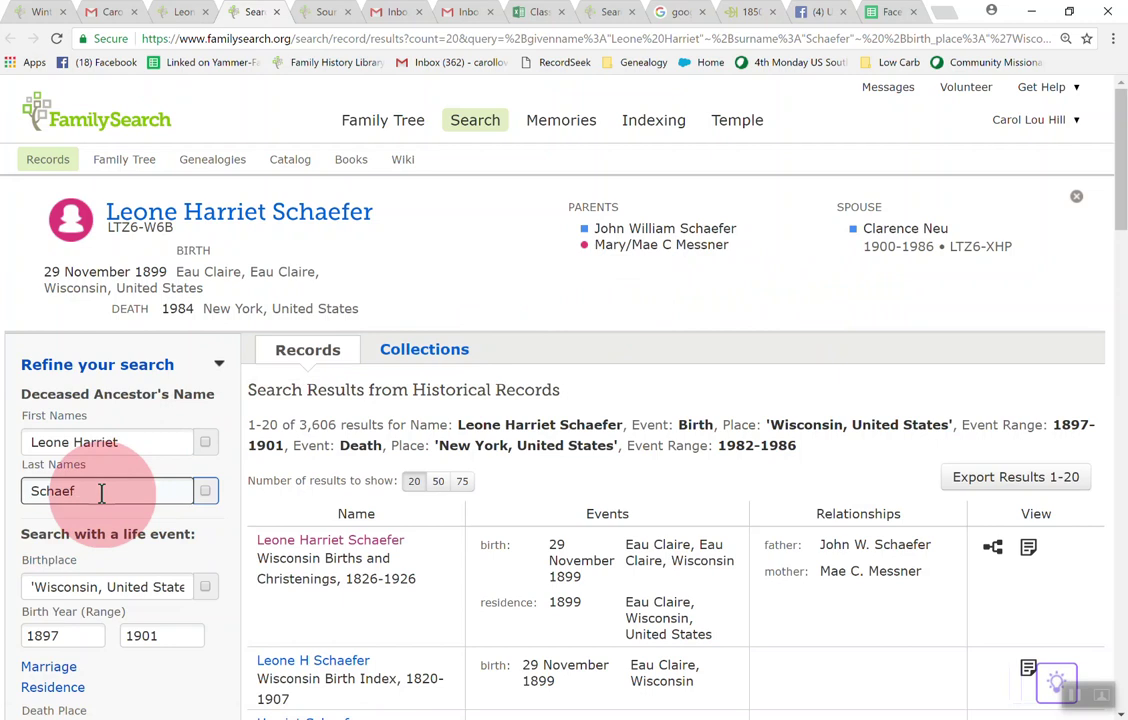
pyautogui.write('Neu')
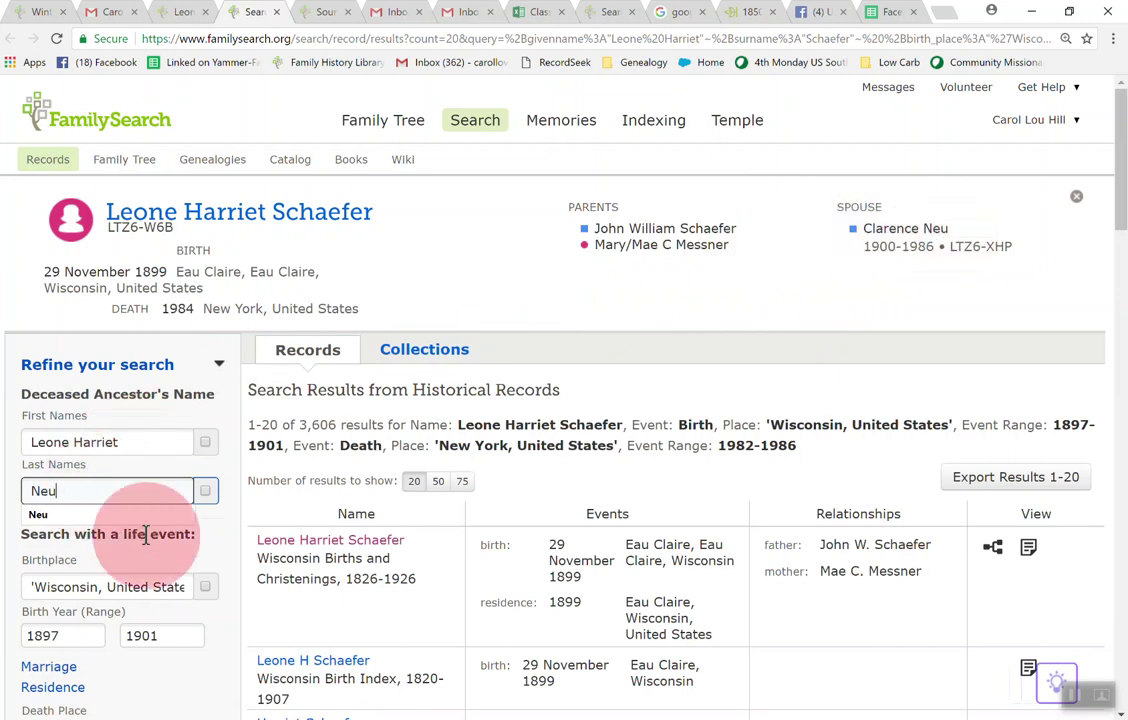
pyautogui.scroll(-4, 145, 535)
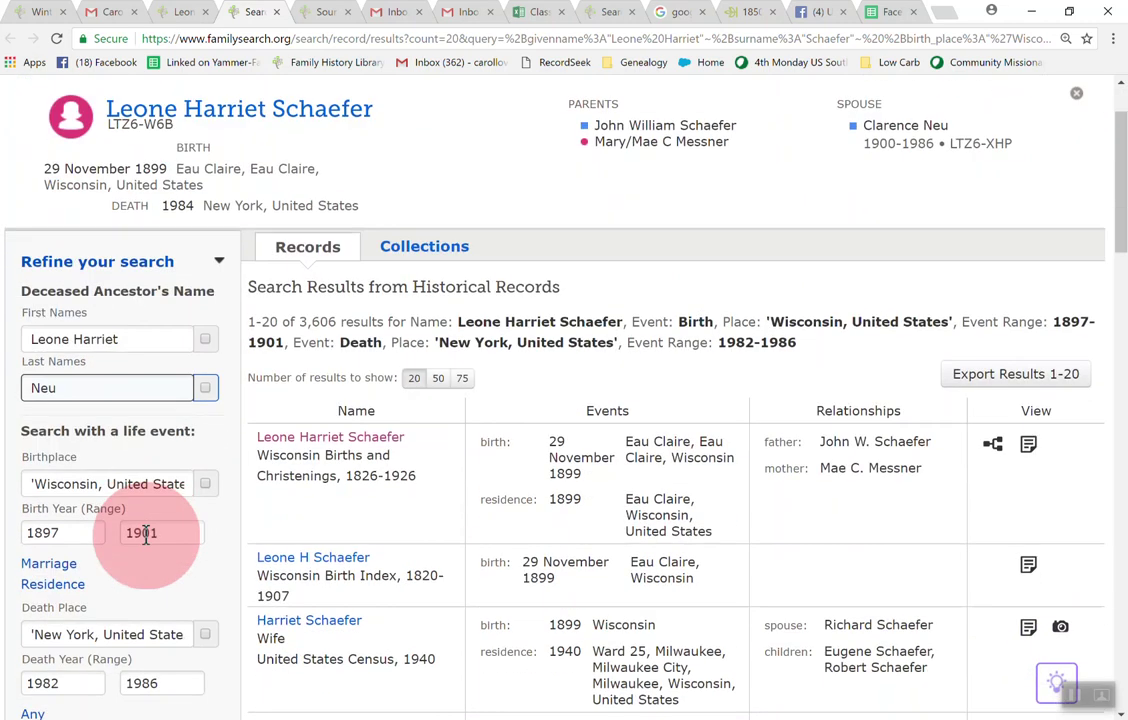
pyautogui.scroll(-3, 146, 541)
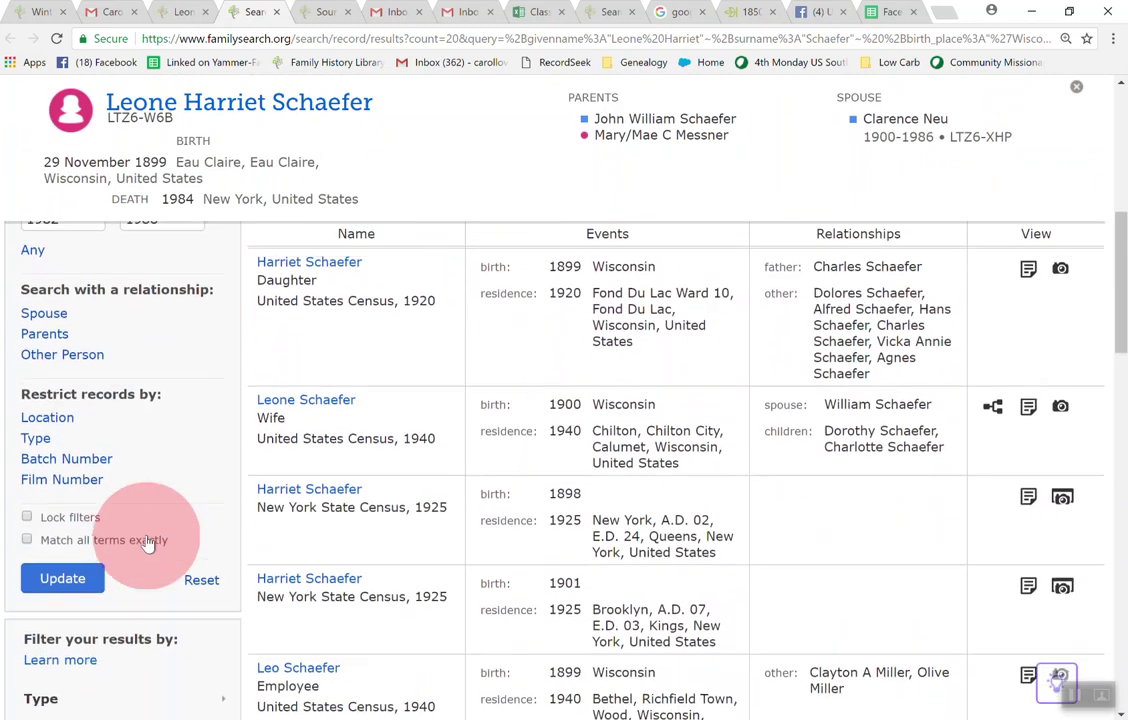
pyautogui.click(60, 561)
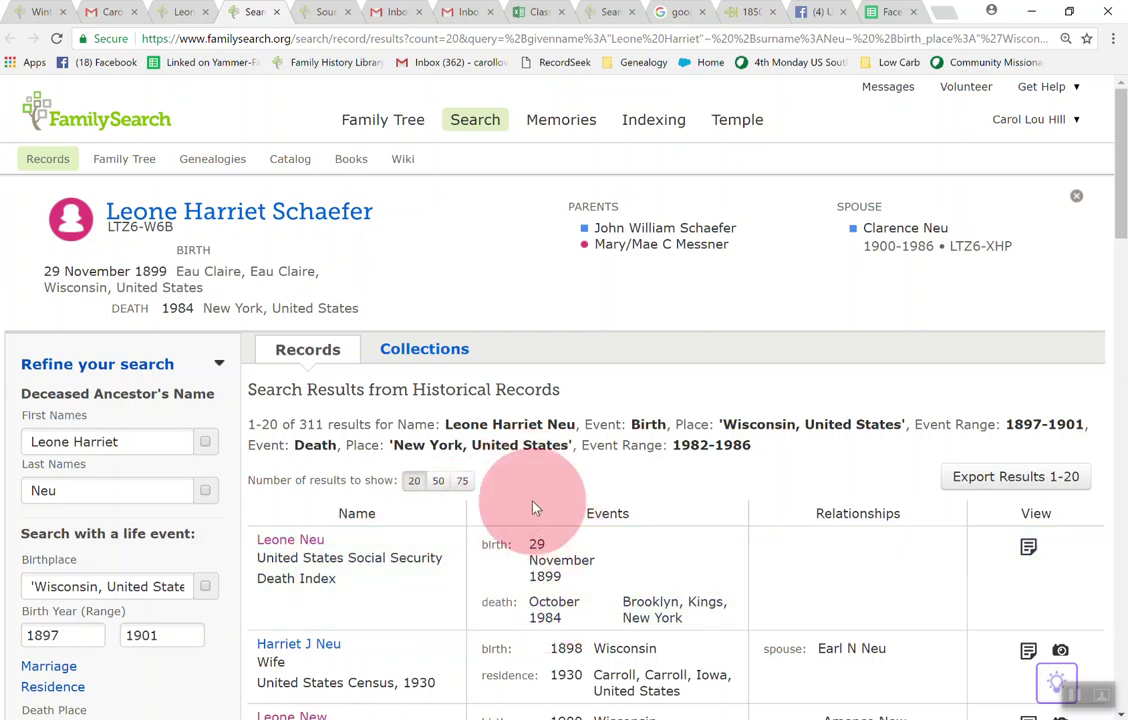
# Step: Examine the record results and the matching collections for the ancestor under her married surname
pyautogui.scroll(-3, 533, 507)
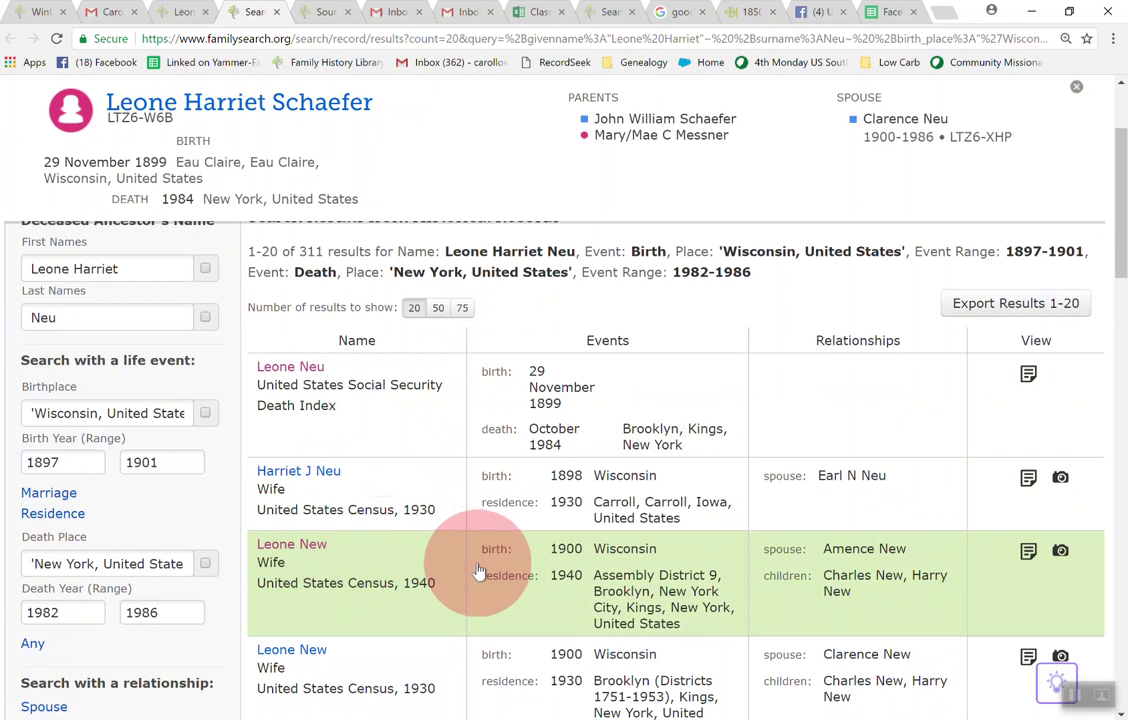
pyautogui.scroll(-1, 478, 570)
pyautogui.scroll(-3, 478, 570)
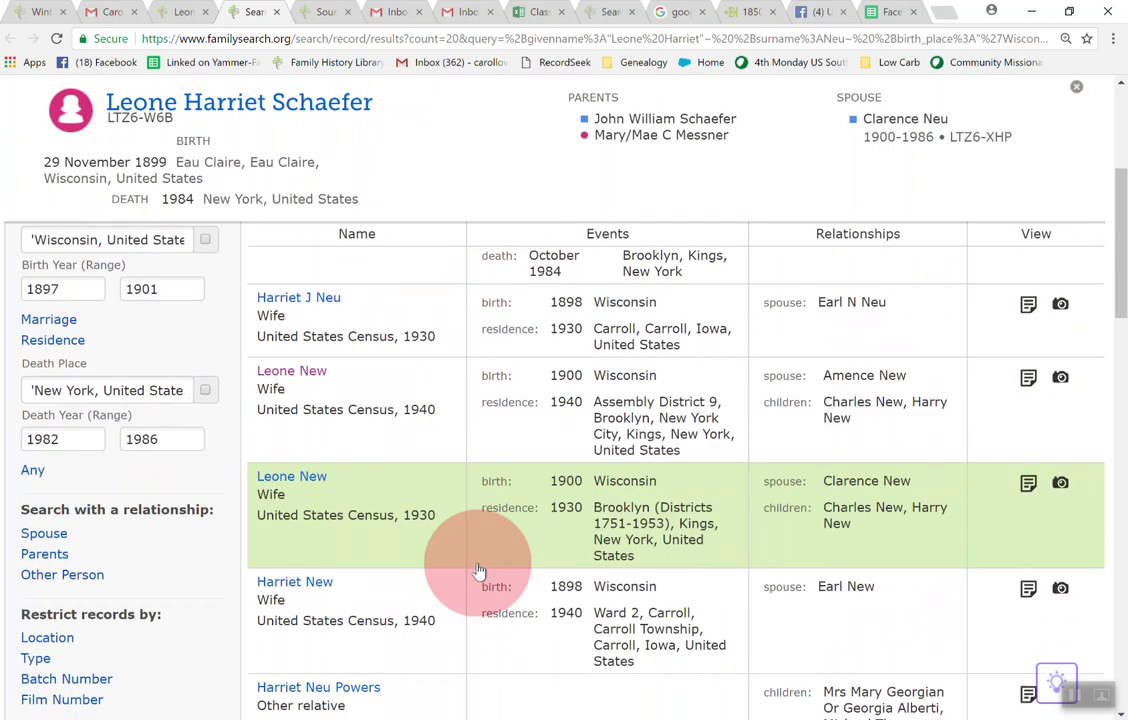
pyautogui.scroll(4, 478, 570)
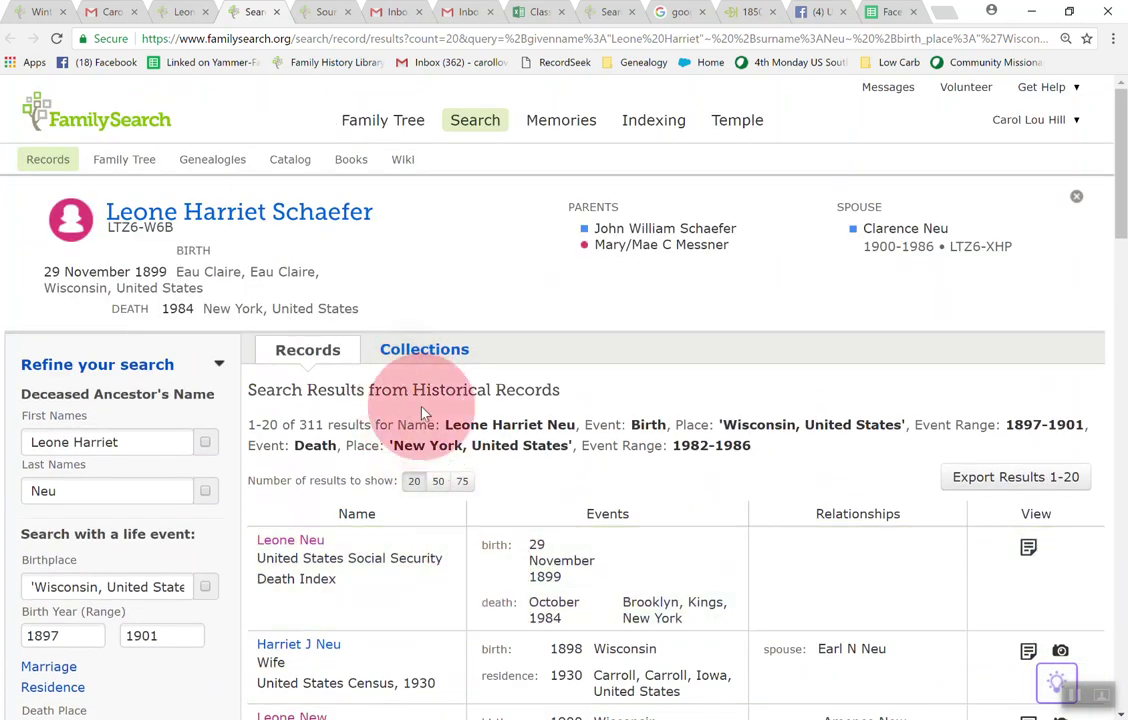
pyautogui.click(428, 355)
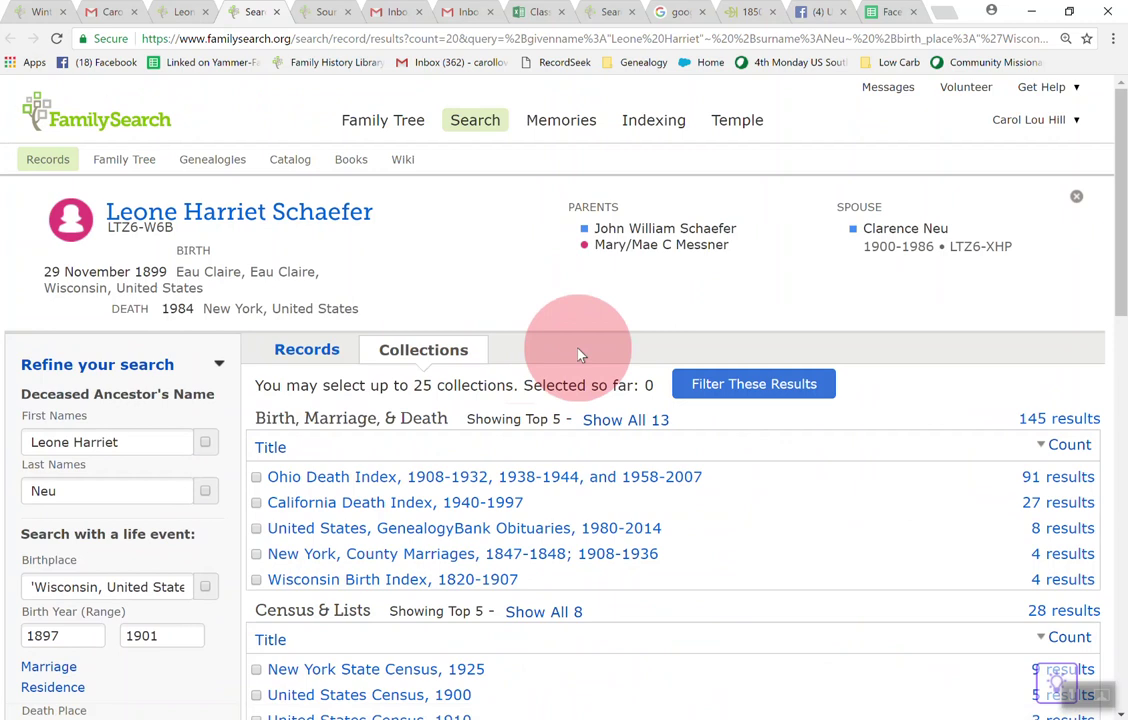
pyautogui.scroll(-1, 578, 354)
pyautogui.scroll(-1, 578, 354)
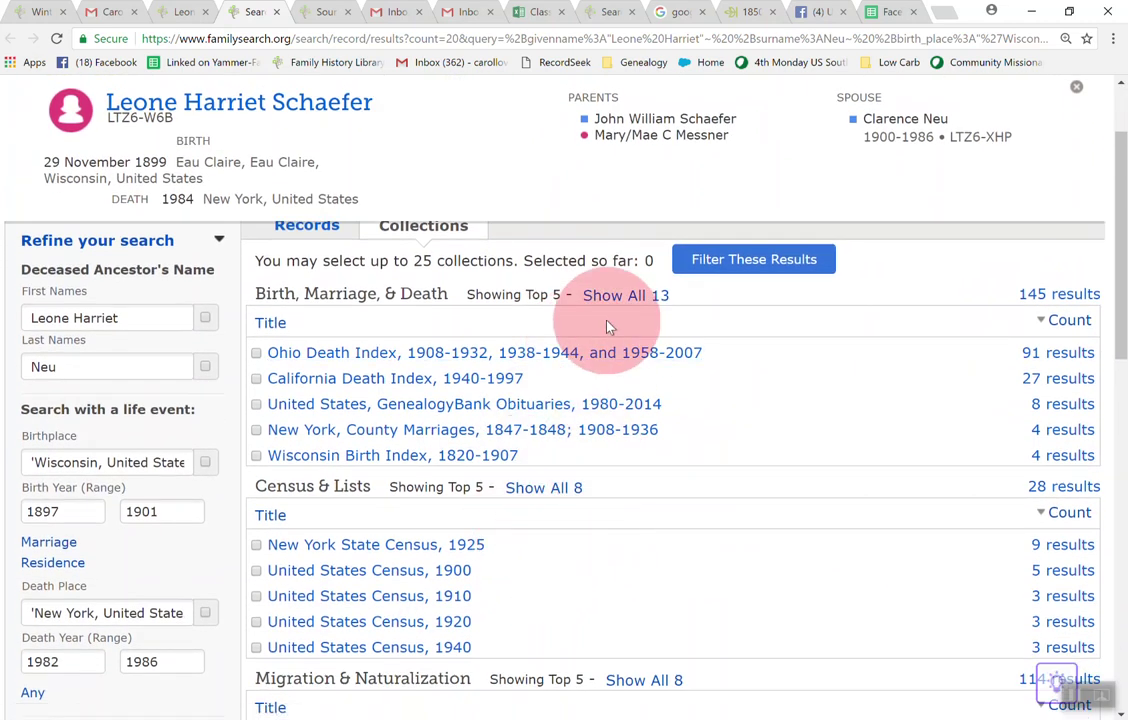
pyautogui.scroll(1, 606, 326)
pyautogui.scroll(1, 606, 326)
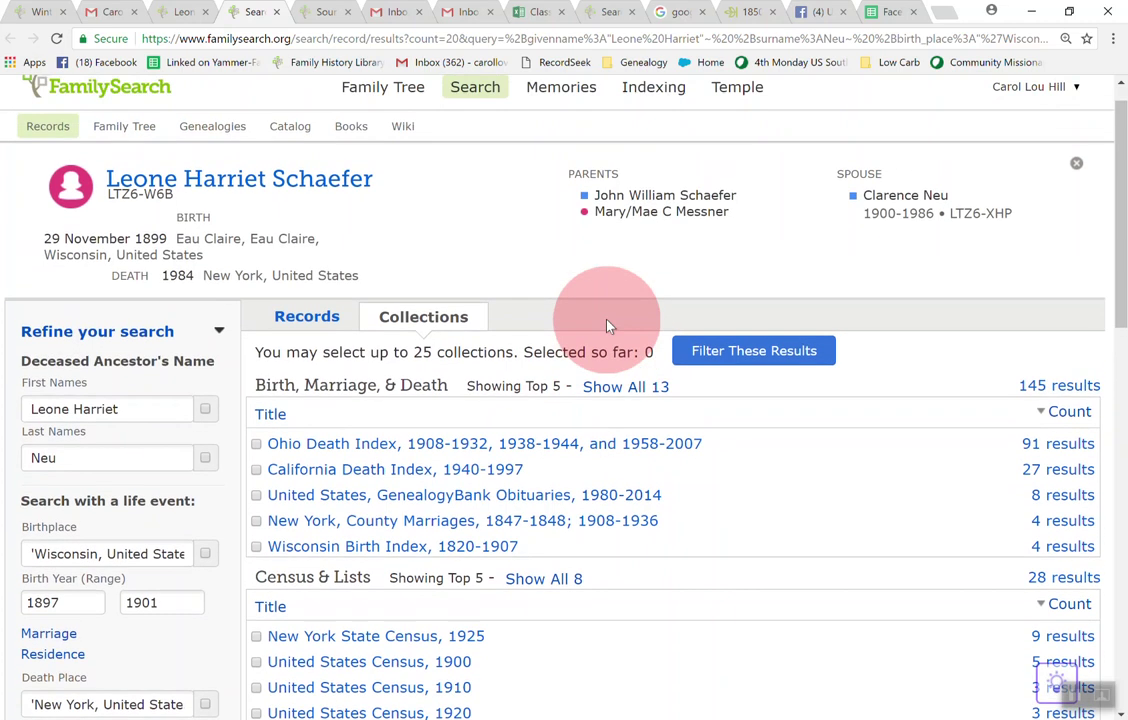
pyautogui.click(307, 318)
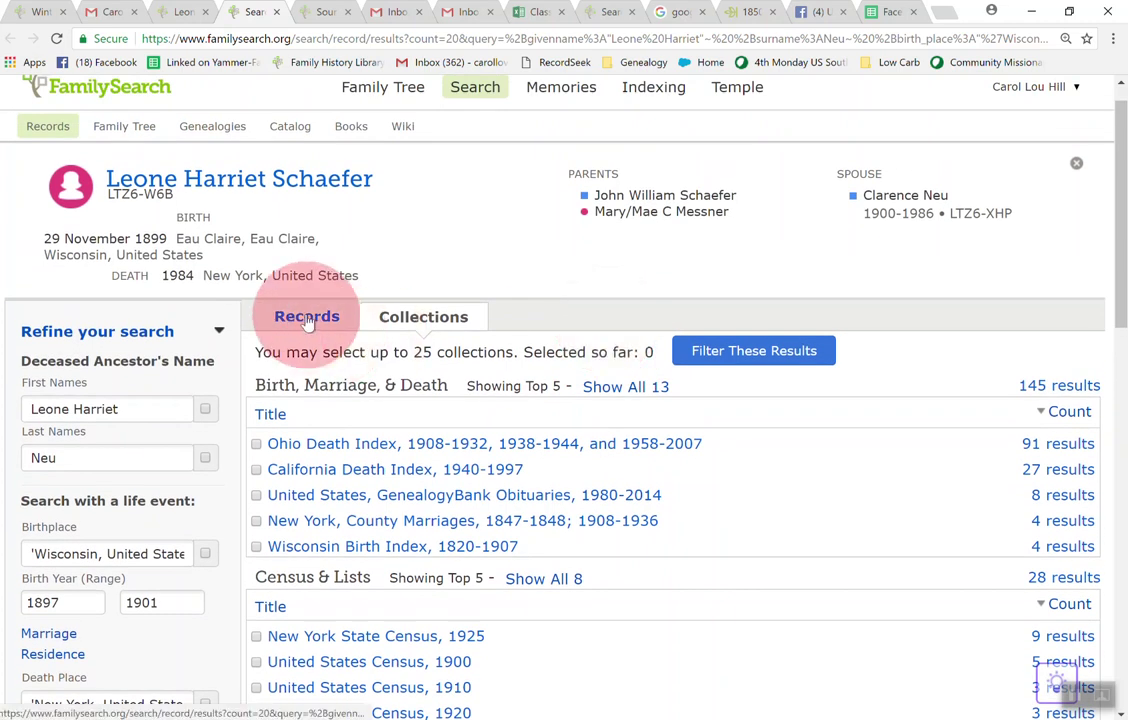
pyautogui.scroll(-3, 428, 554)
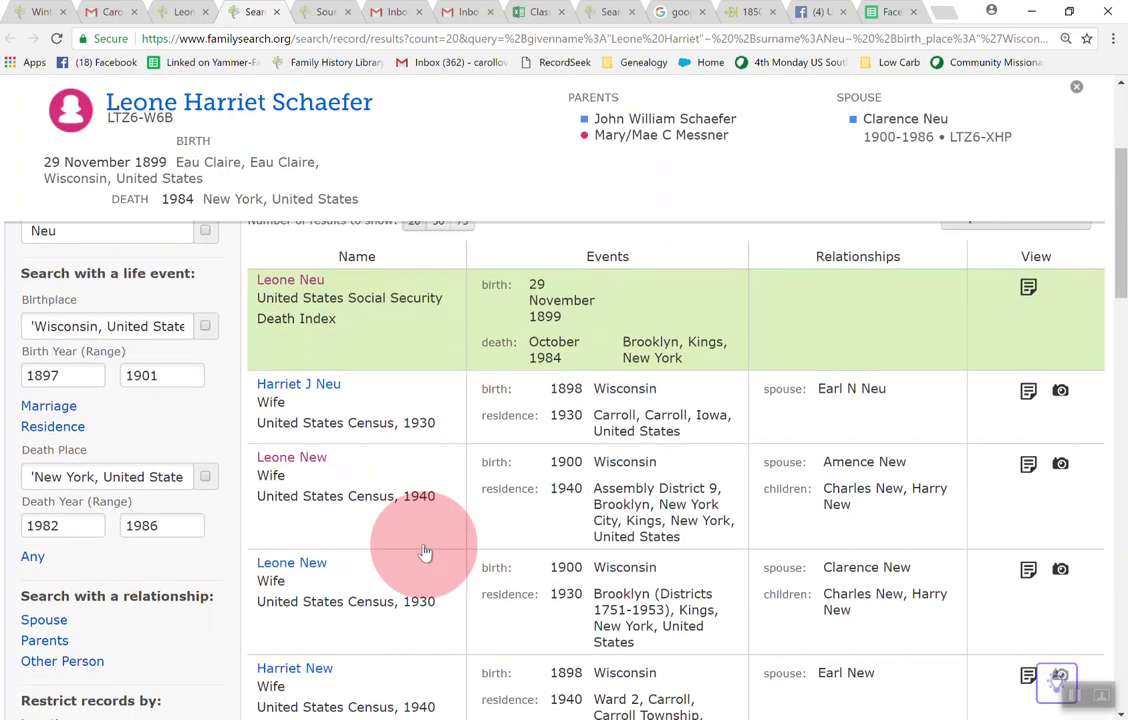
pyautogui.scroll(-1, 425, 552)
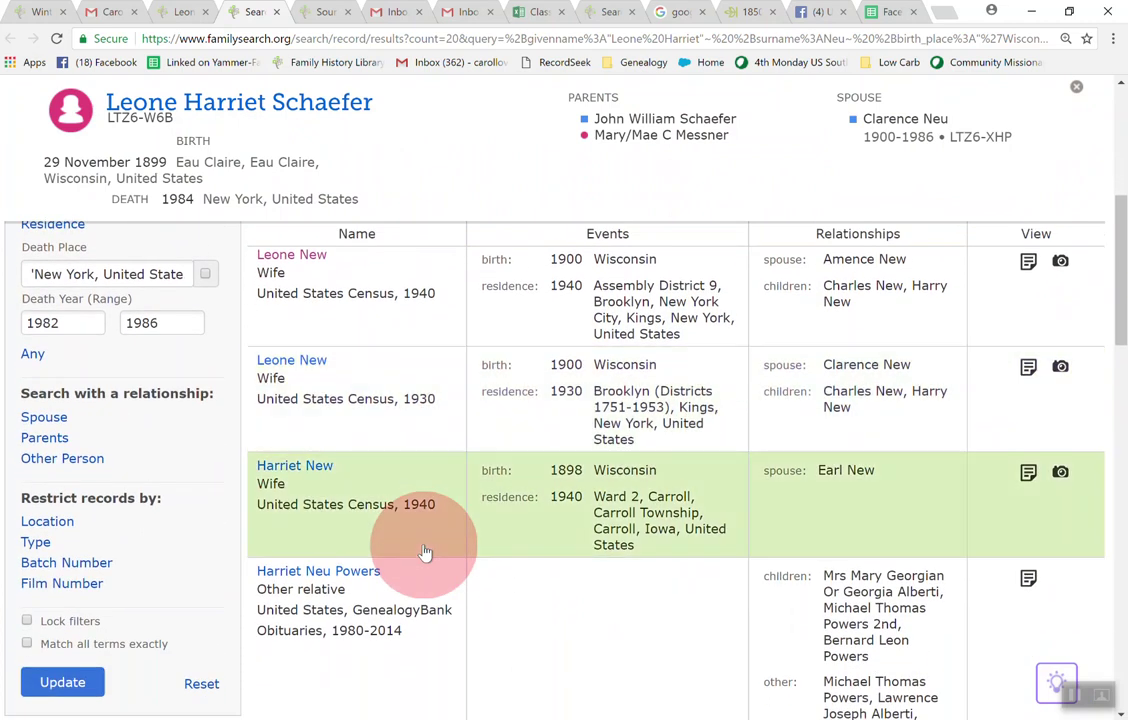
pyautogui.scroll(5, 425, 552)
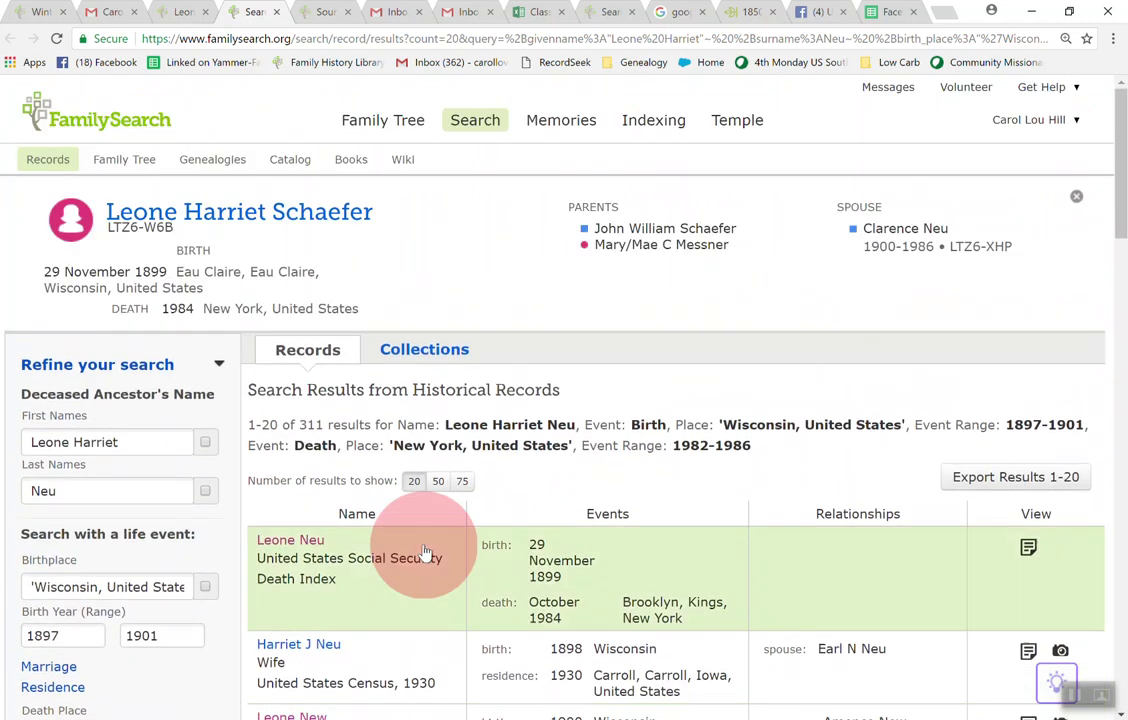
pyautogui.click(428, 348)
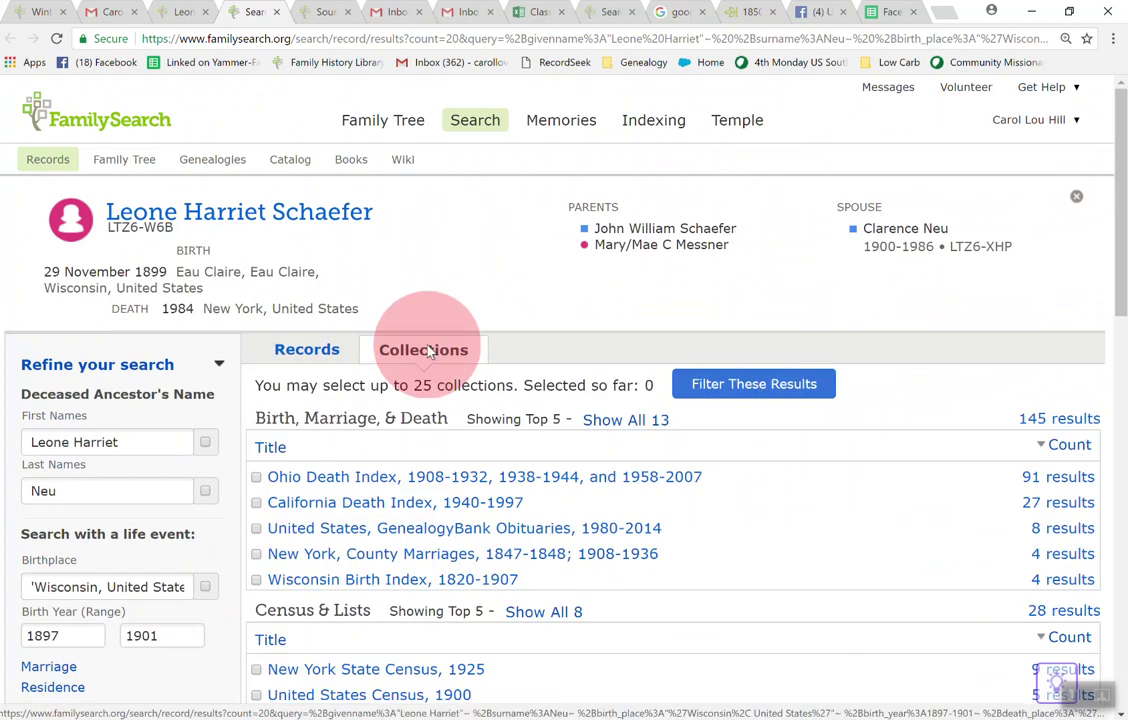
# Step: Back on the ancestor's person page, check the summary cards of her father and siblings for their temple ordinance status
pyautogui.click(178, 12)
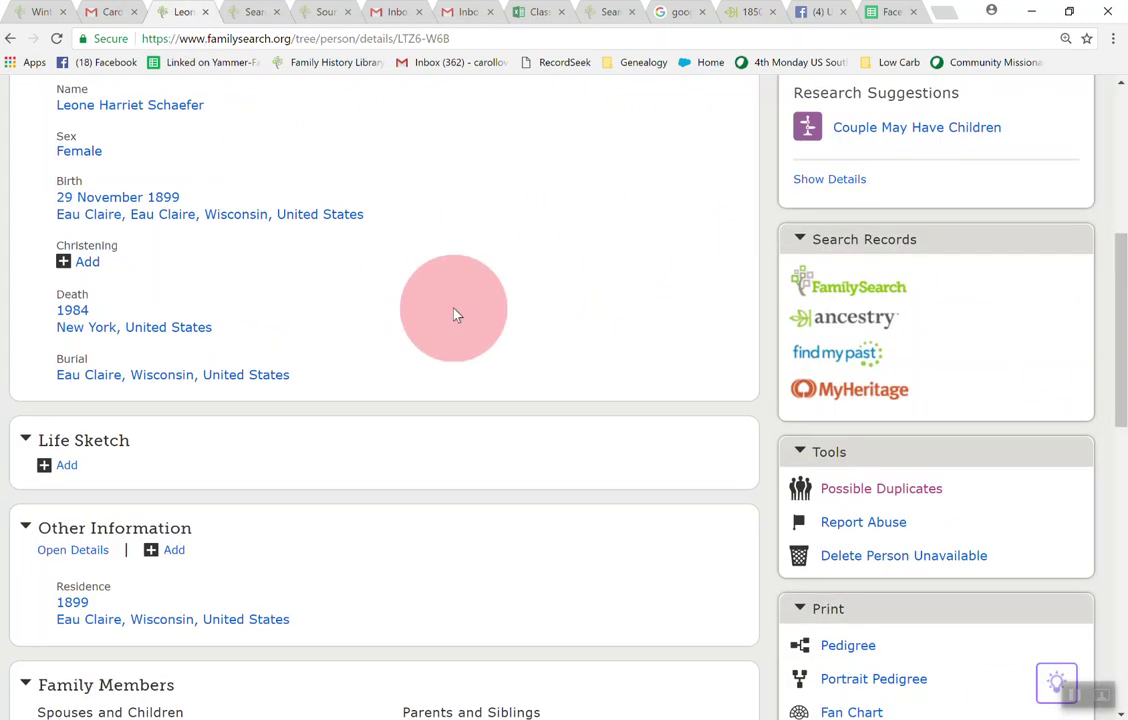
pyautogui.scroll(1, 453, 314)
pyautogui.scroll(-2, 453, 314)
pyautogui.scroll(-2, 453, 314)
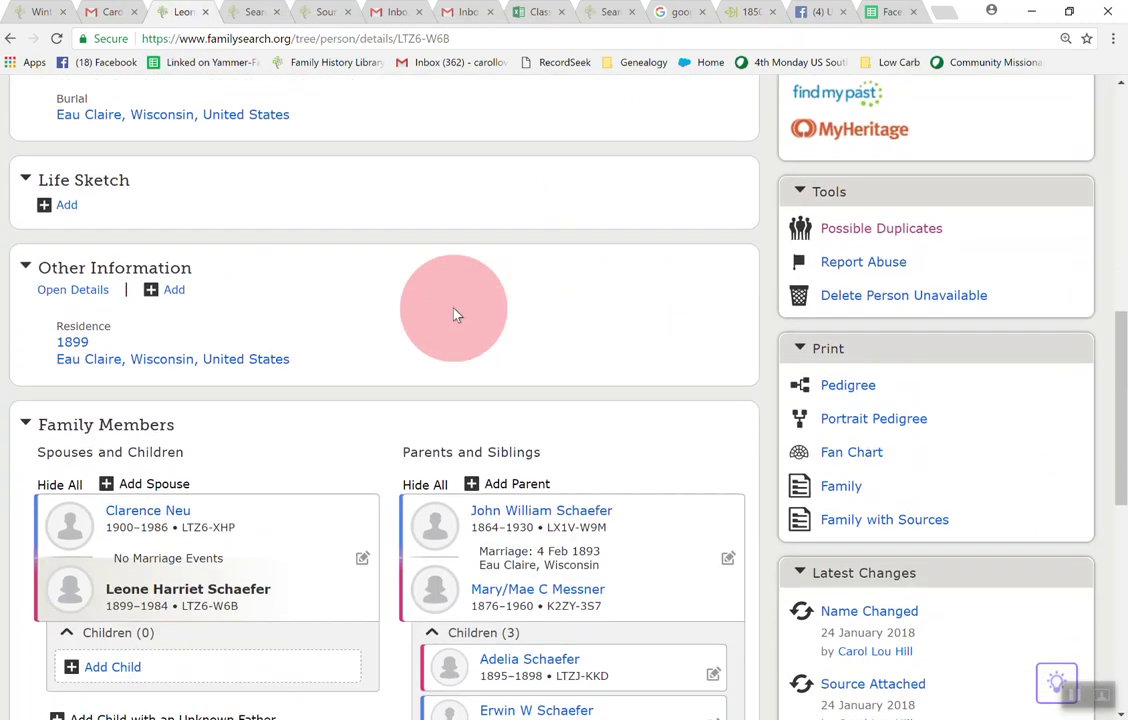
pyautogui.scroll(-2, 455, 315)
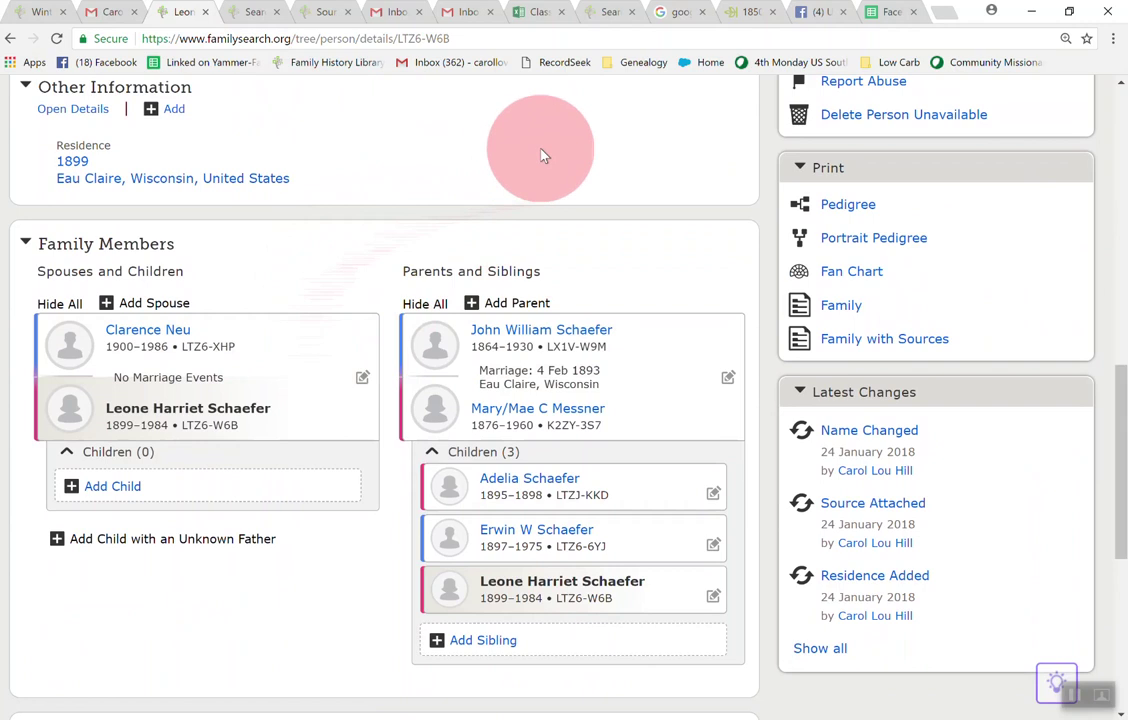
pyautogui.moveTo(556, 342)
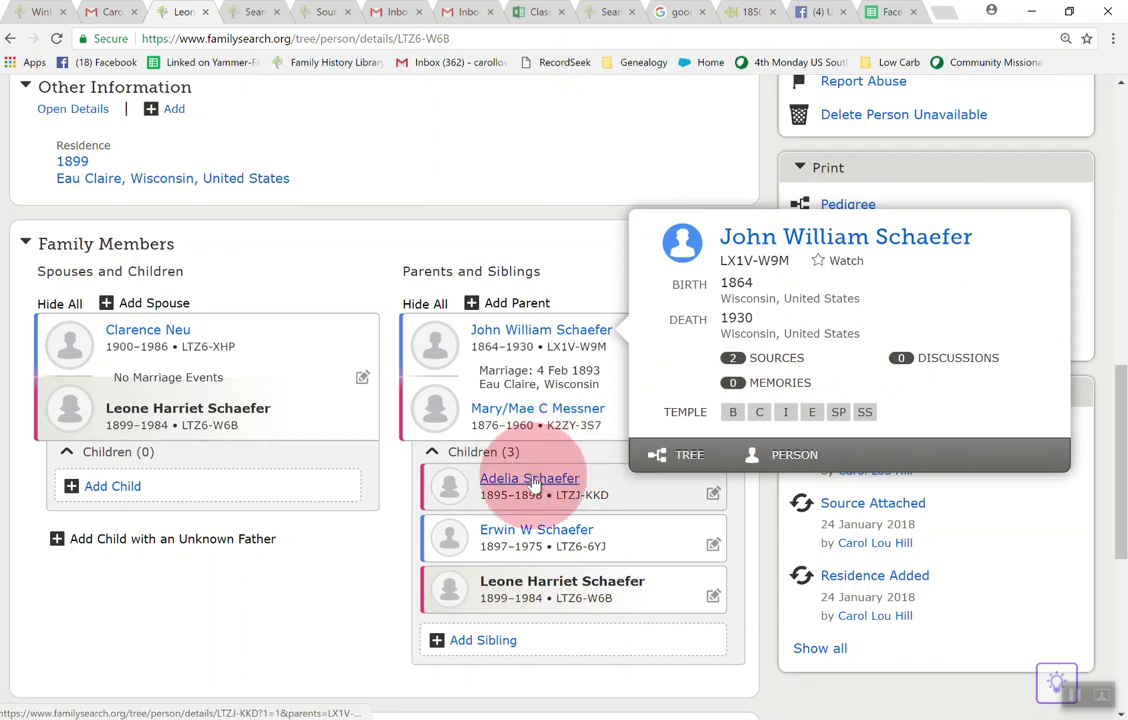
pyautogui.moveTo(535, 483)
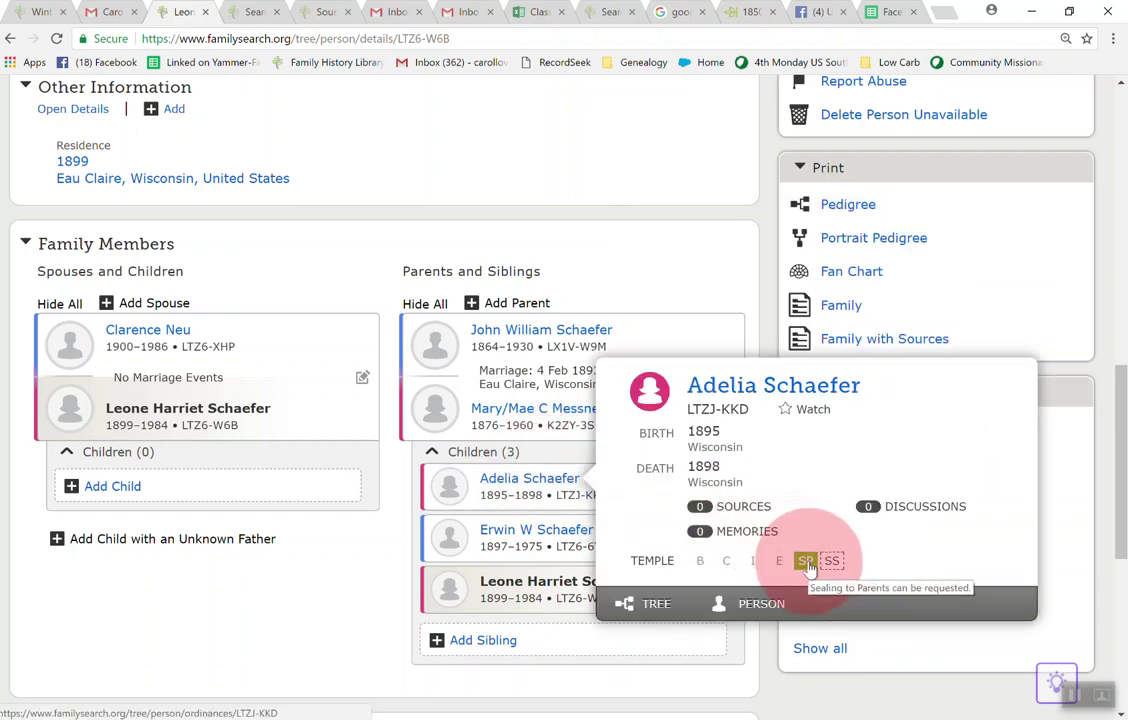
pyautogui.click(515, 532)
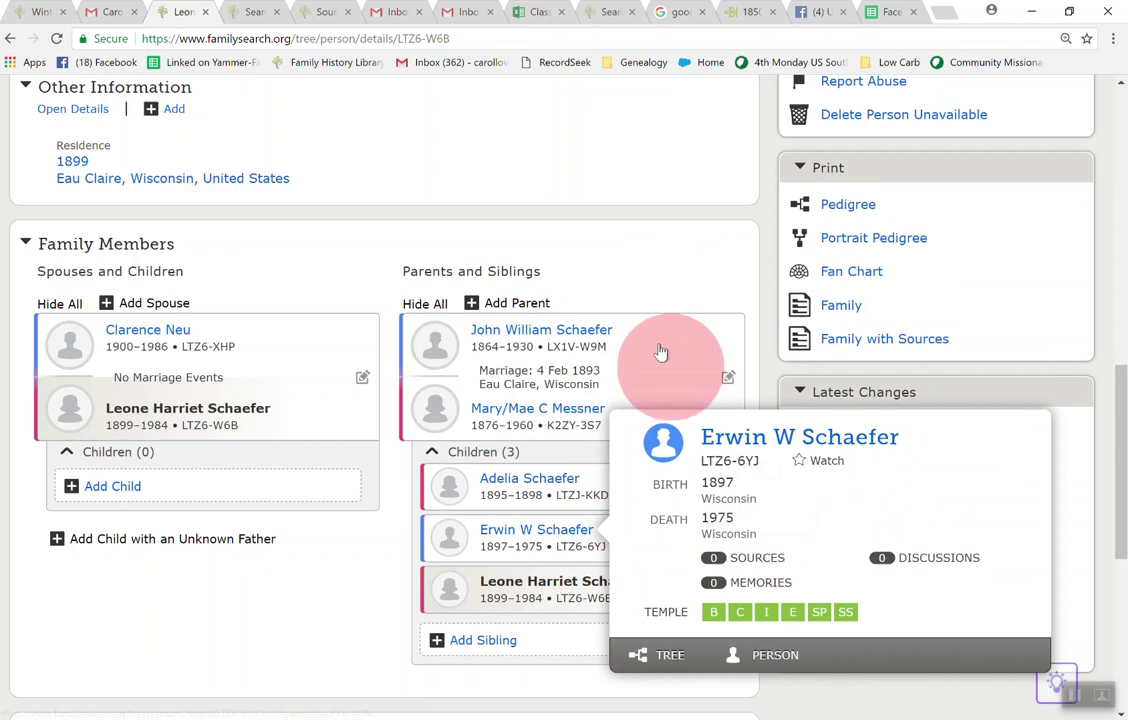
pyautogui.click(643, 240)
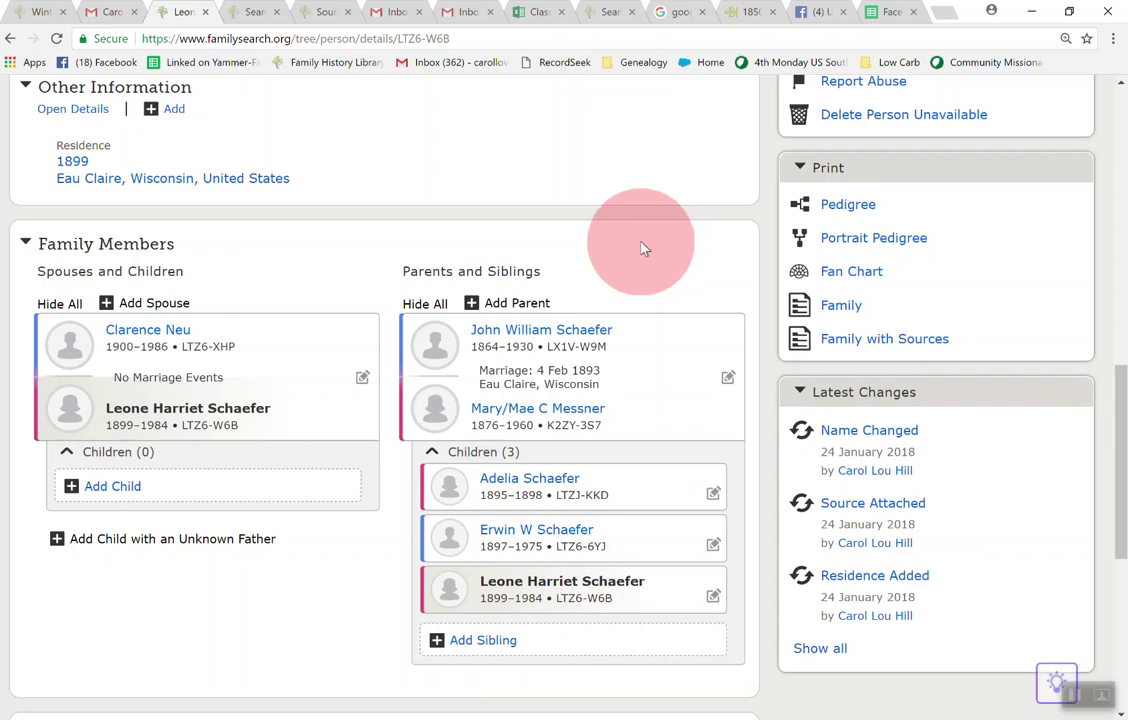
# Step: Check the ancestor for possible duplicates in the tree
pyautogui.click(1120, 393)
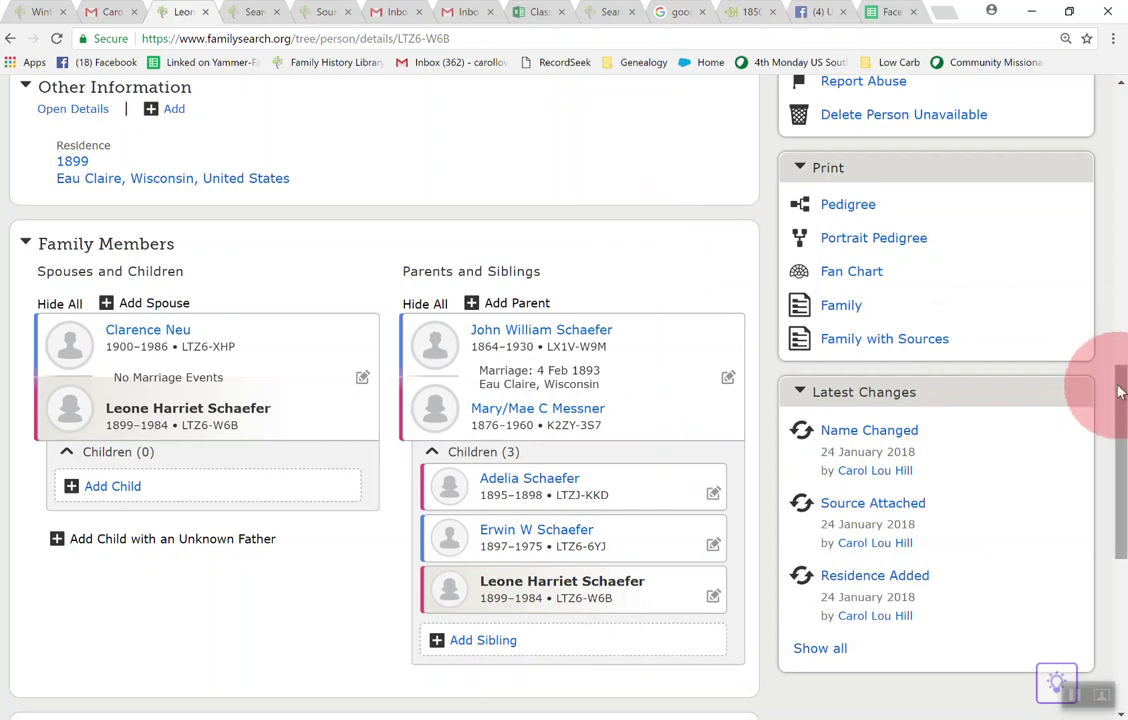
pyautogui.moveTo(1120, 393); pyautogui.dragTo(1120, 260)
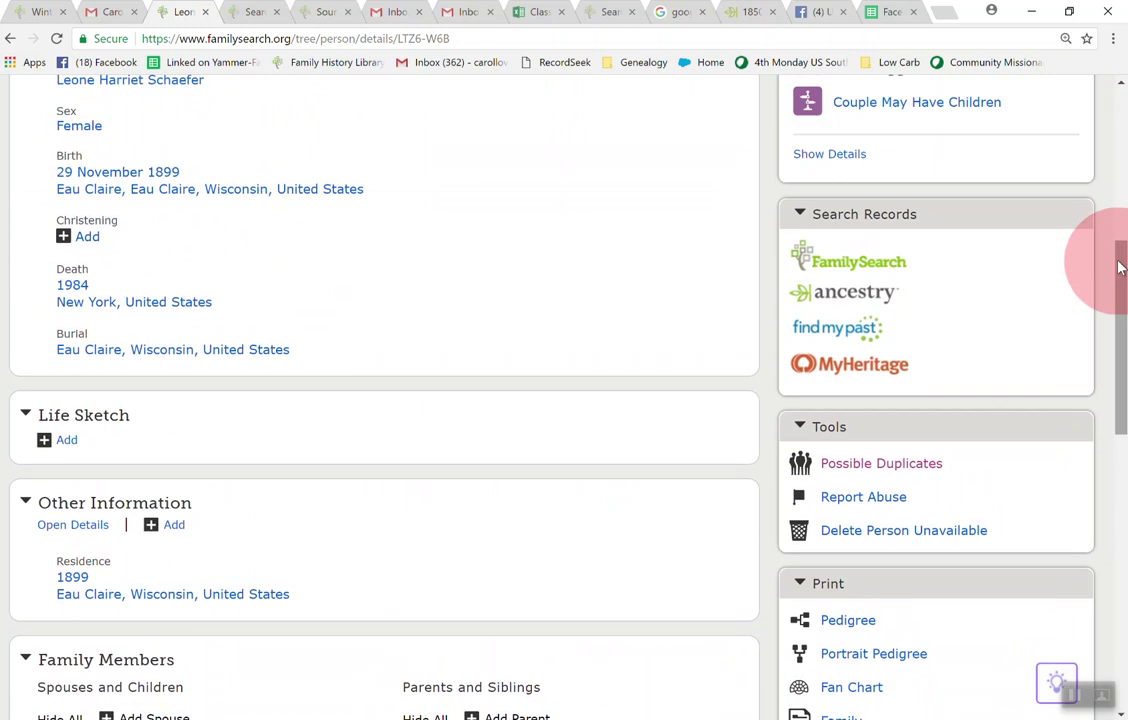
pyautogui.click(882, 465)
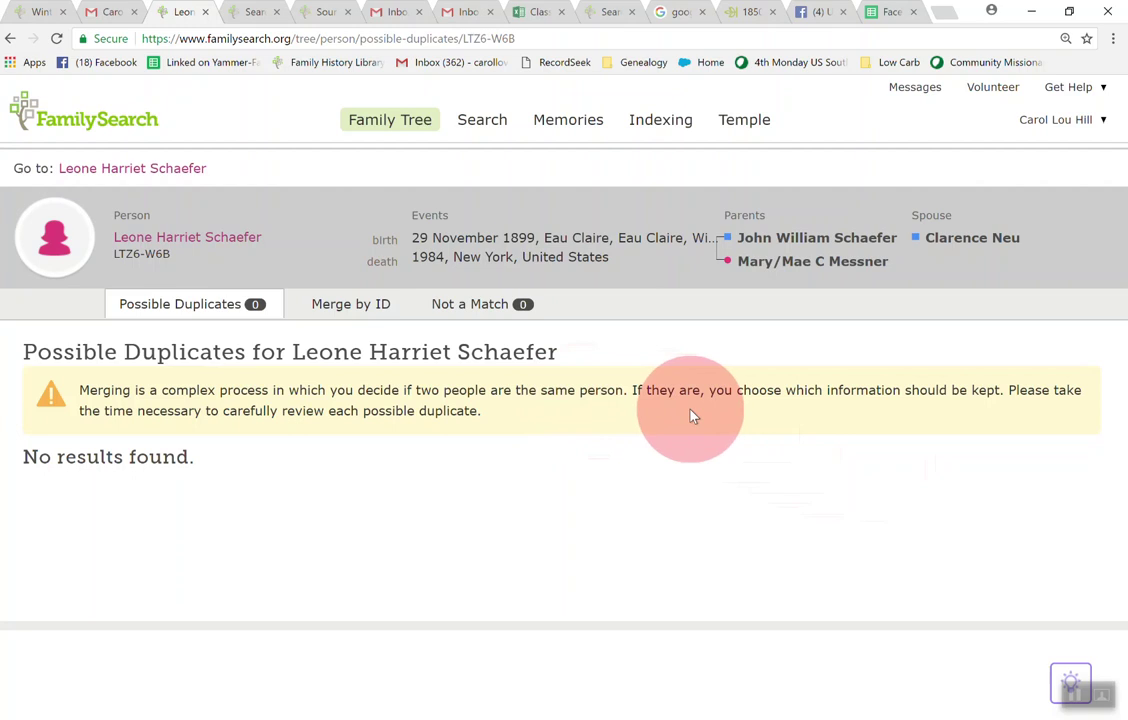
# Step: Return to the ancestor's person page and open her ordinances
pyautogui.click(10, 38)
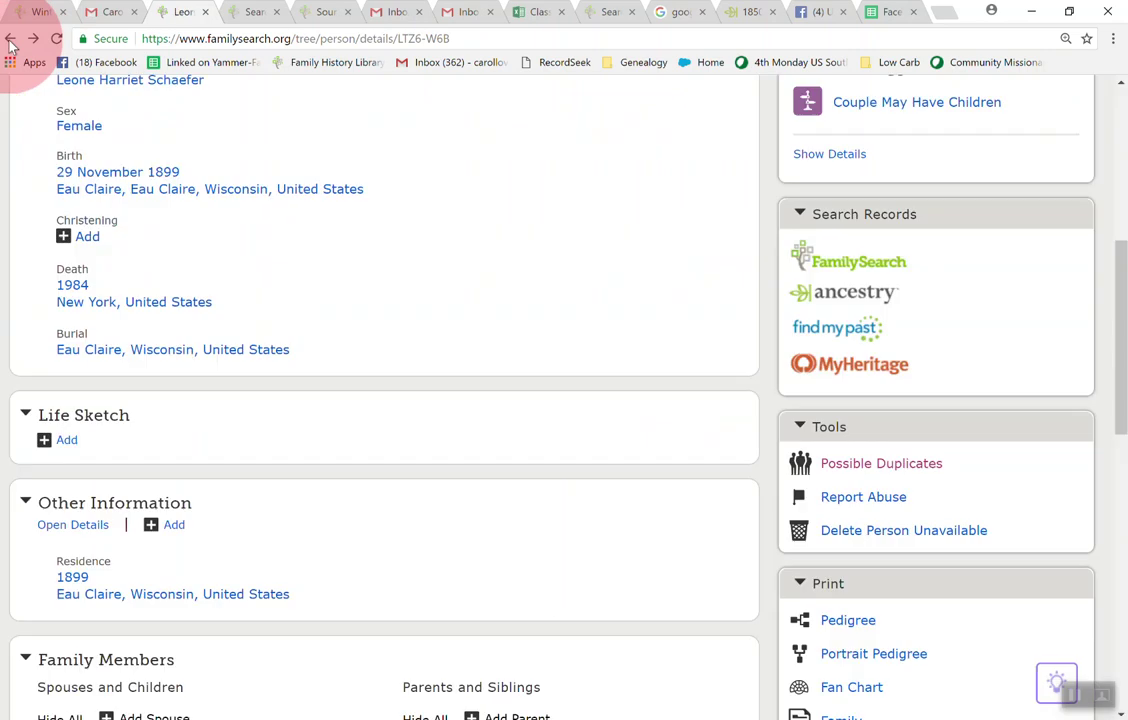
pyautogui.scroll(4, 420, 186)
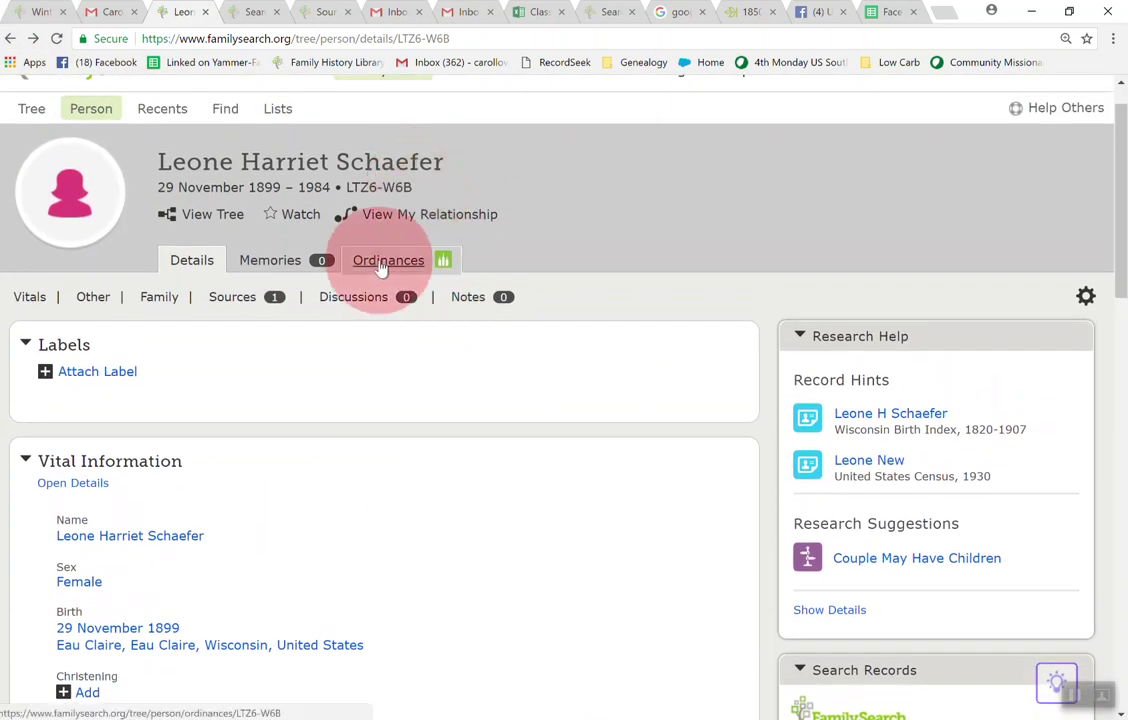
pyautogui.click(398, 264)
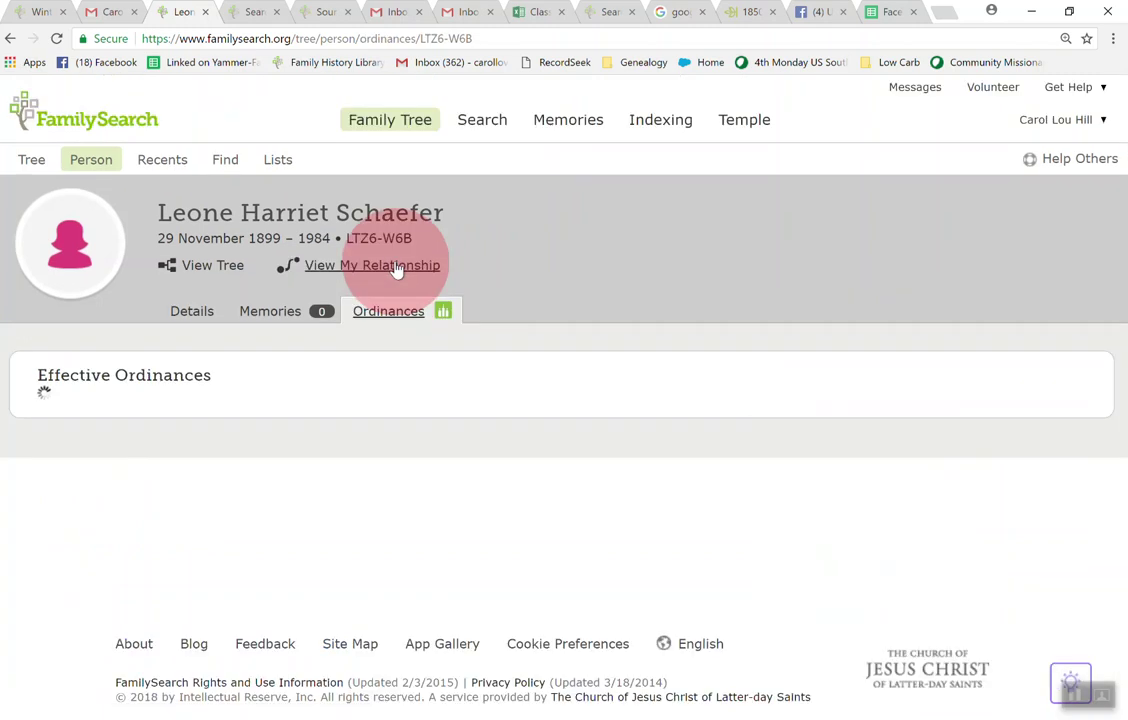